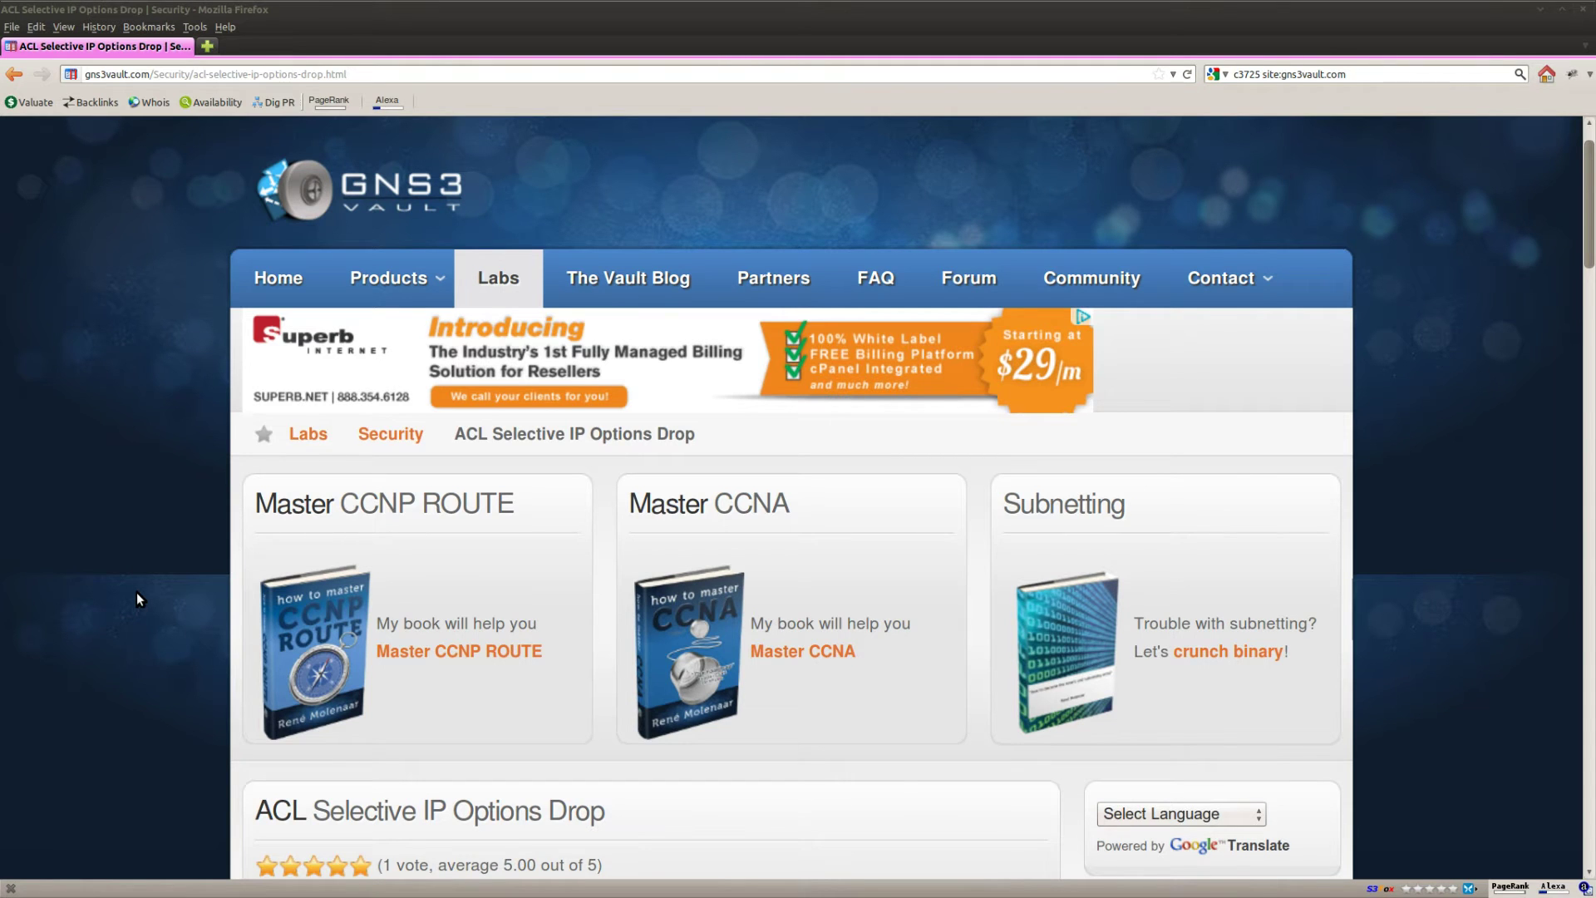
Scroll the 'ACL Selective IP Options Drop' page to review its scenario, goals, IOS and Trash–Crash topology
scroll(136, 592, "down", 5)
left_click_drag(260, 479, 603, 477)
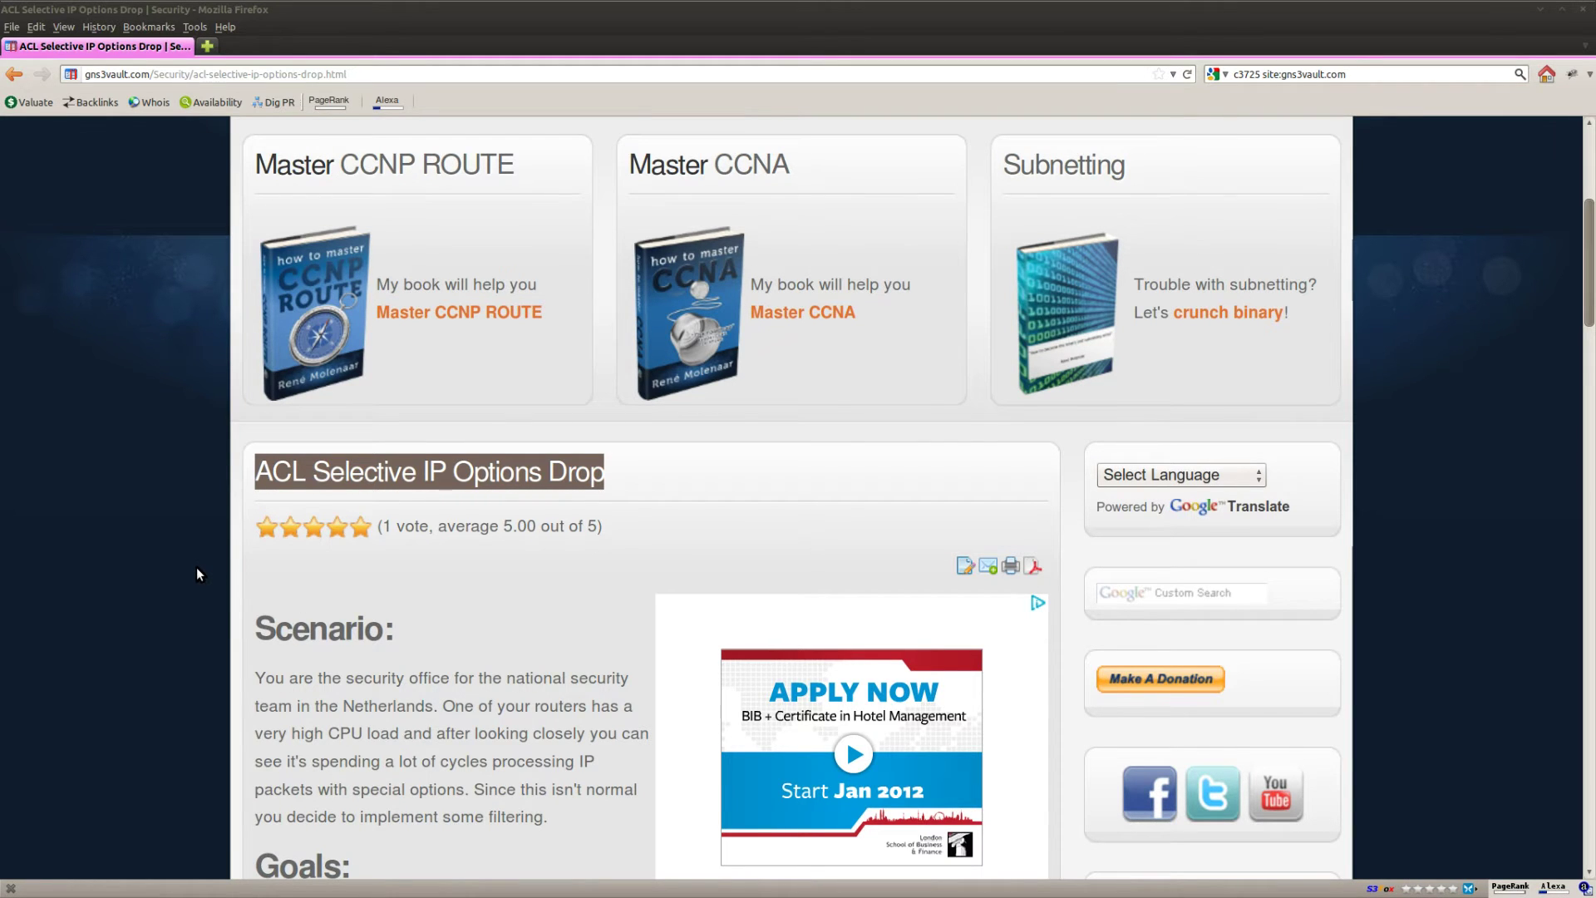
scroll(197, 569, "down", 10)
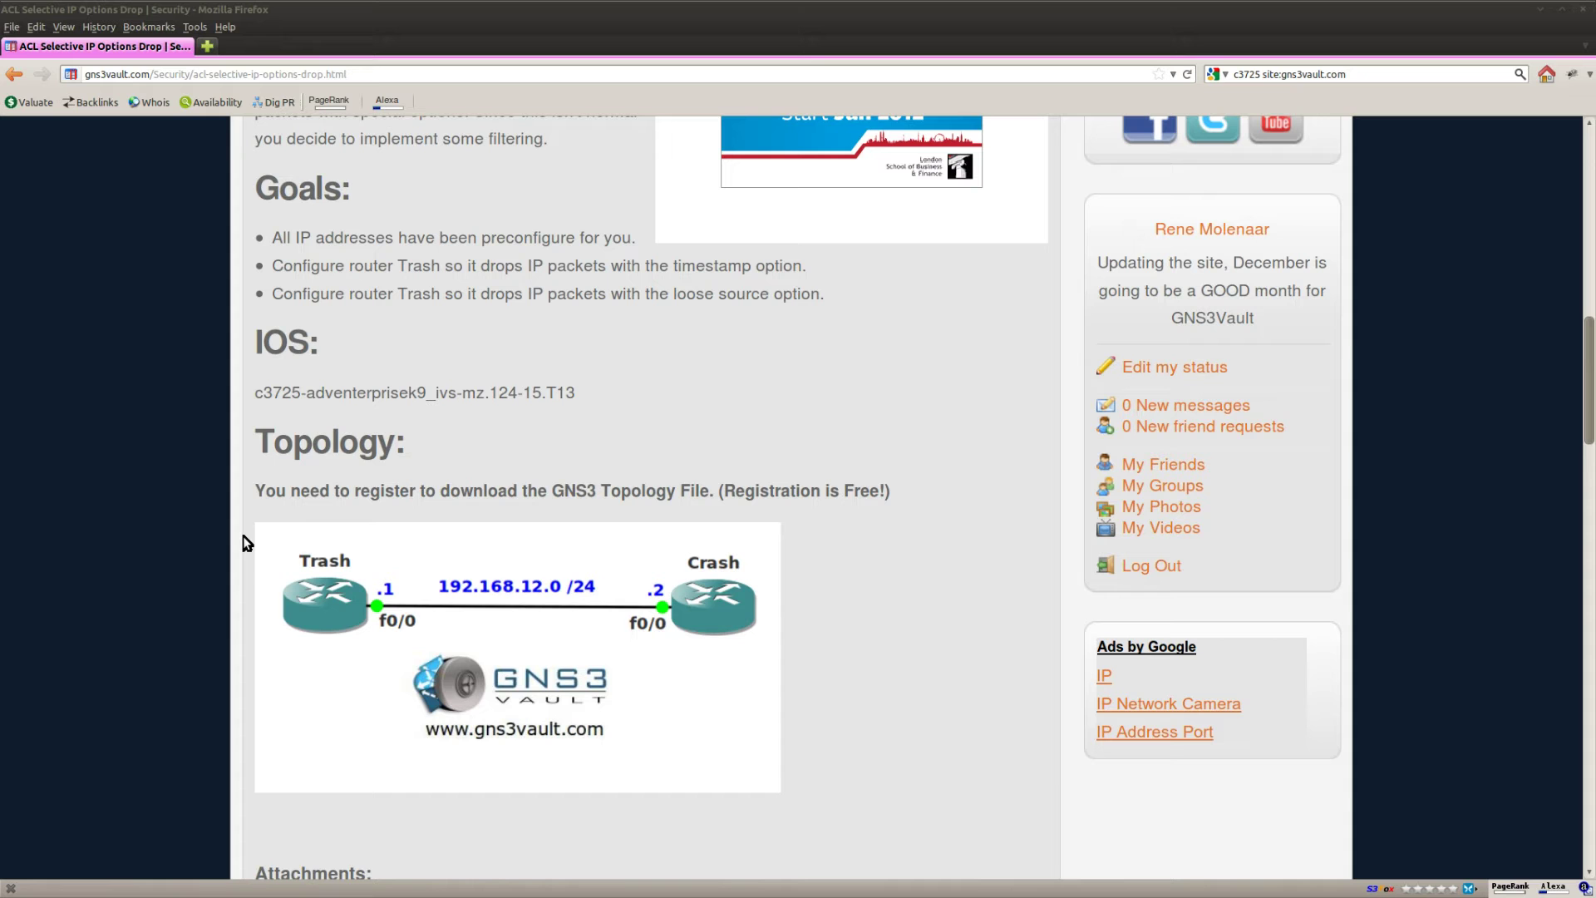
scroll(243, 536, "up", 4)
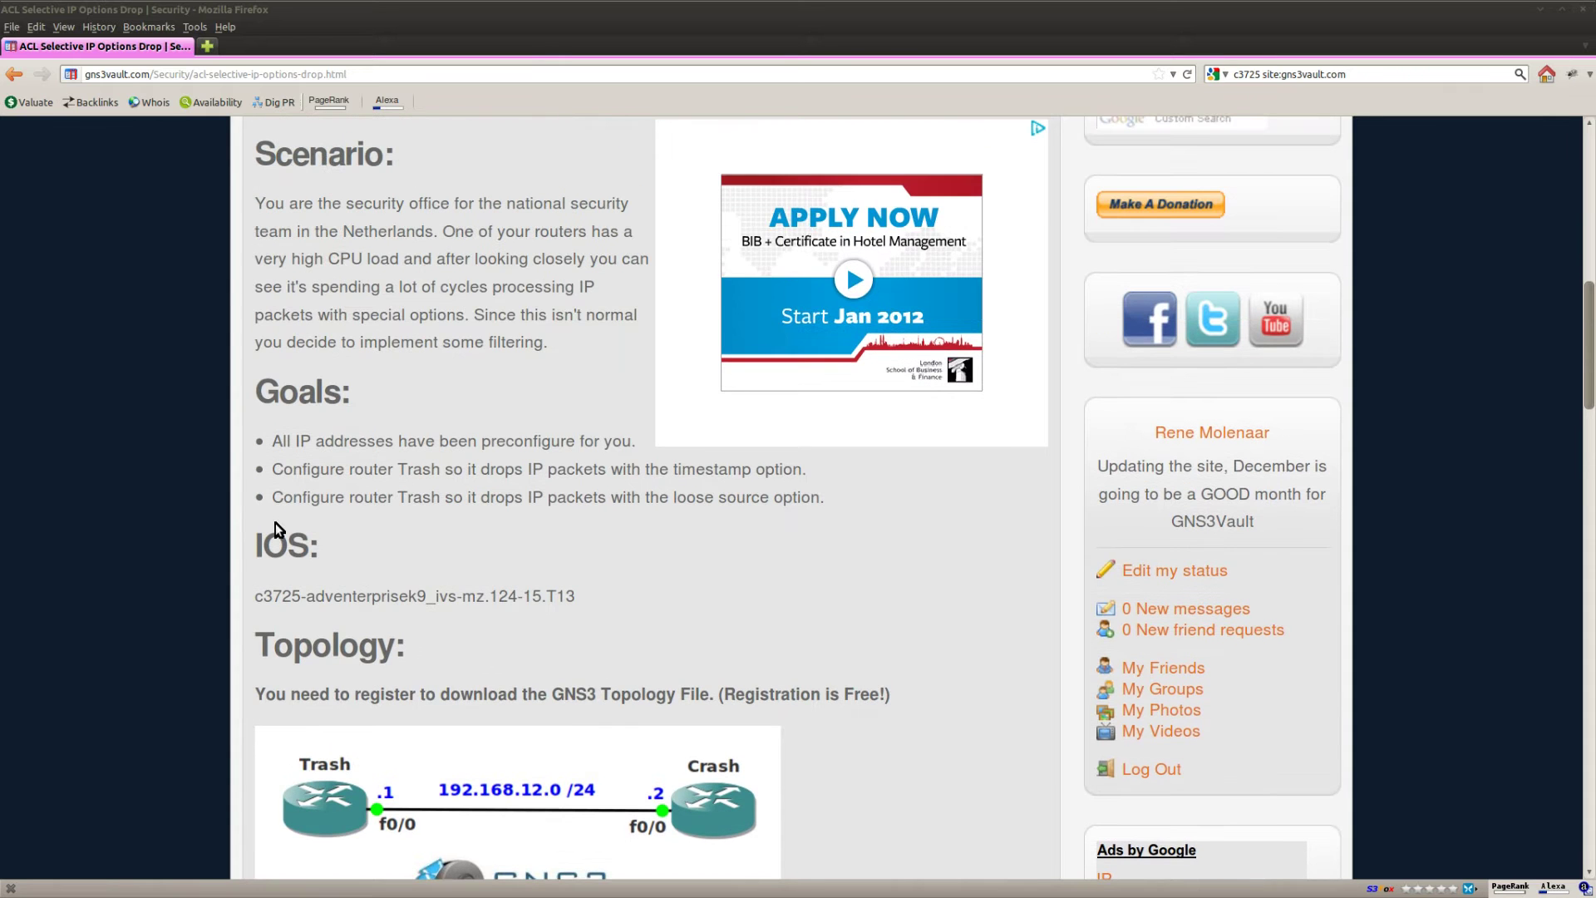
scroll(271, 517, "up", 1)
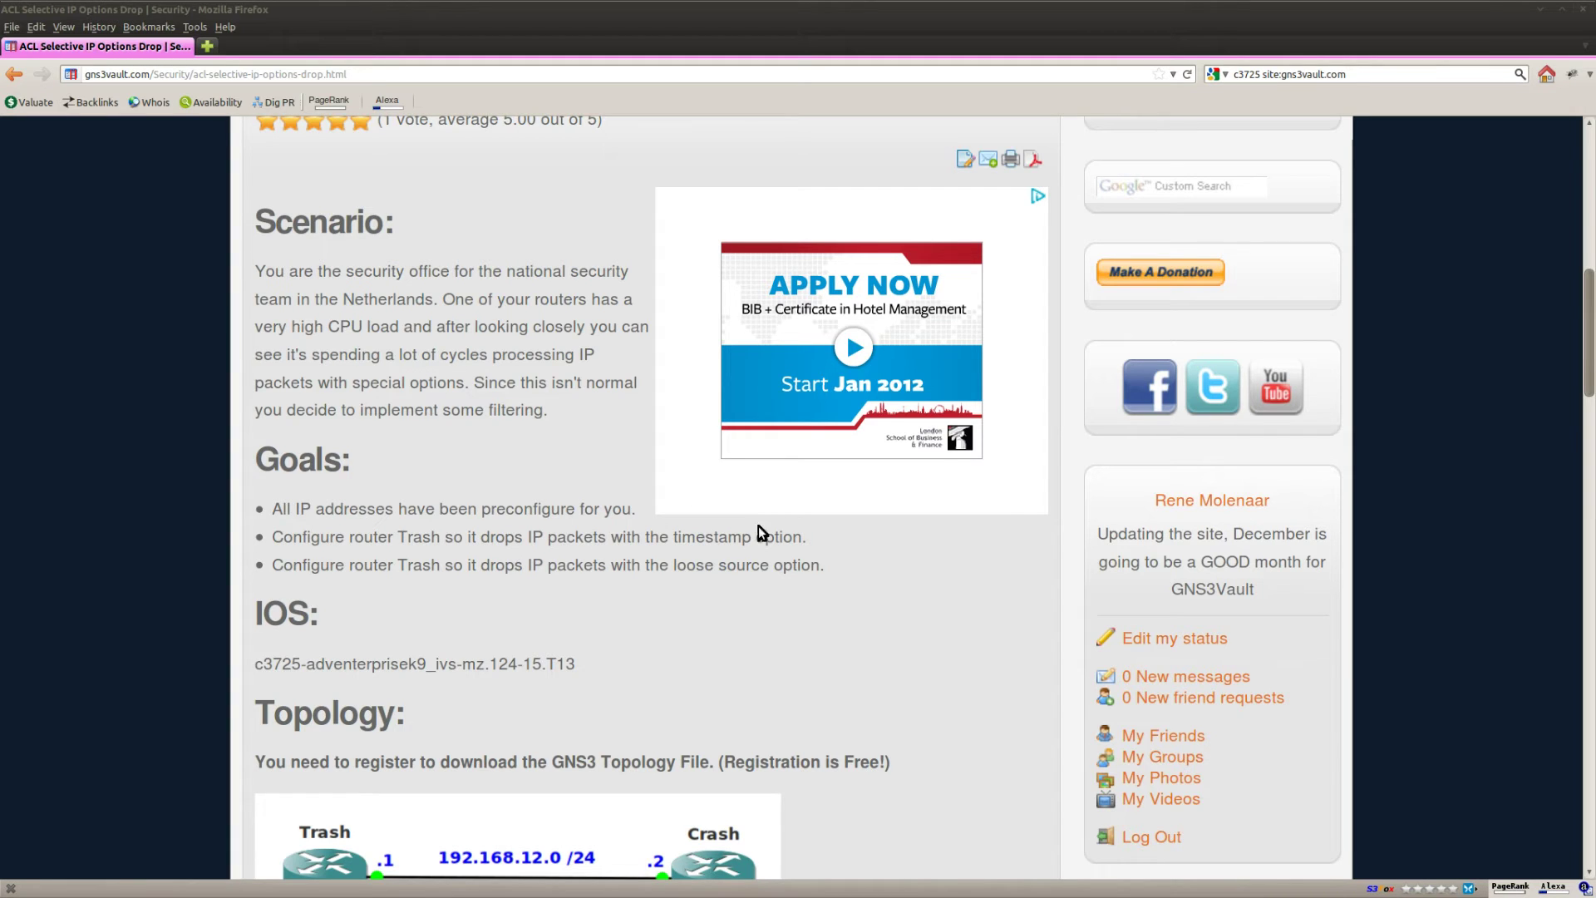
left_click_drag(803, 538, 648, 530)
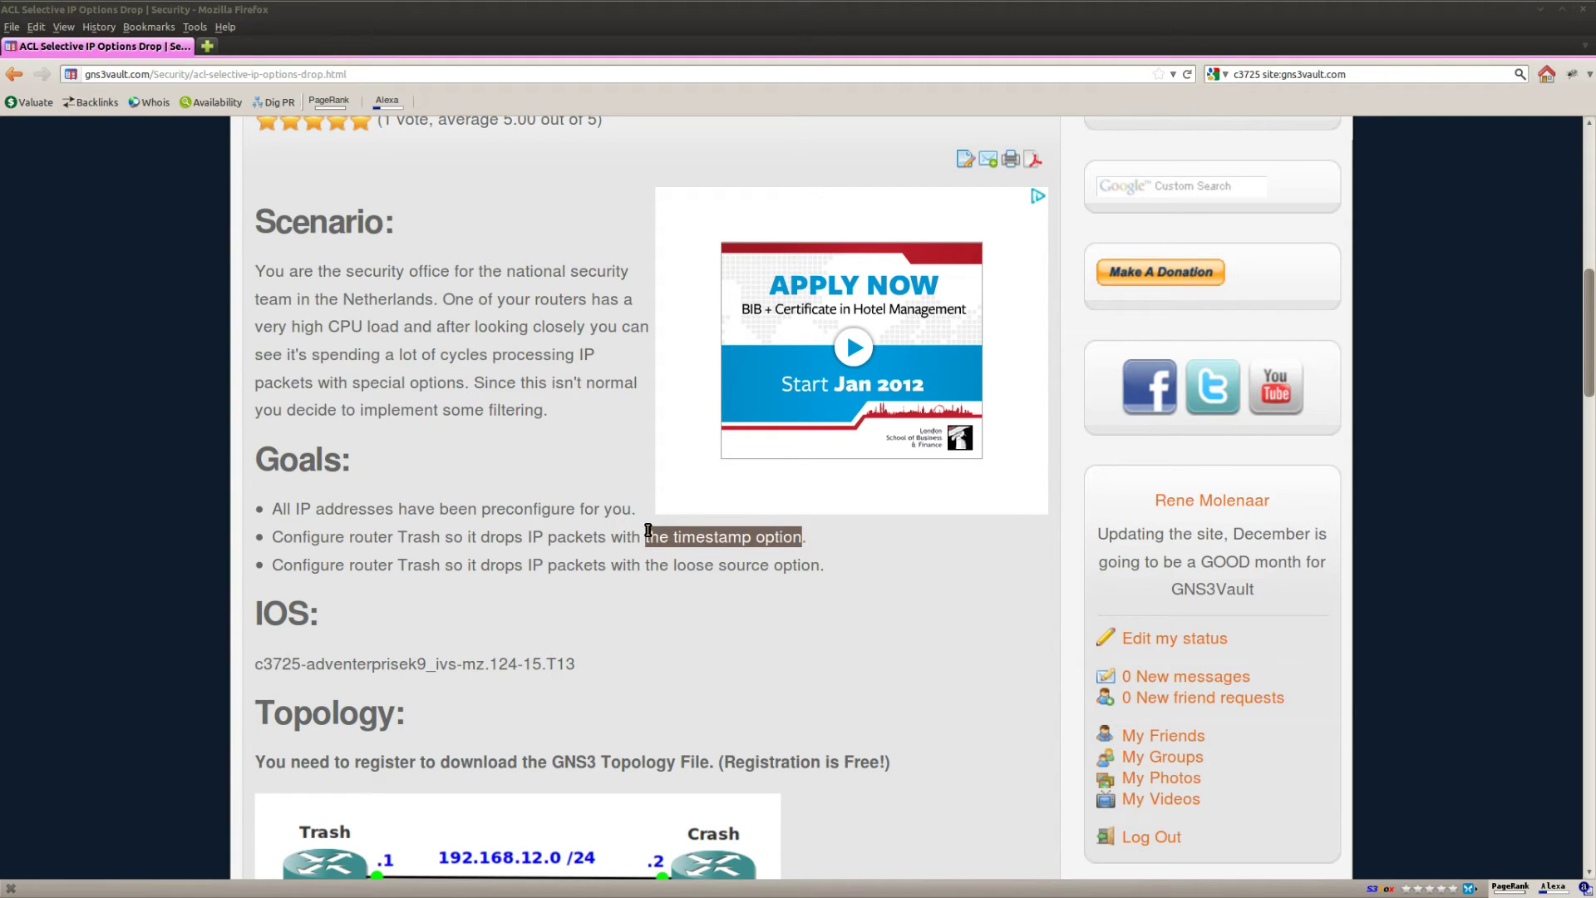
left_click(776, 579)
left_click_drag(820, 564, 608, 562)
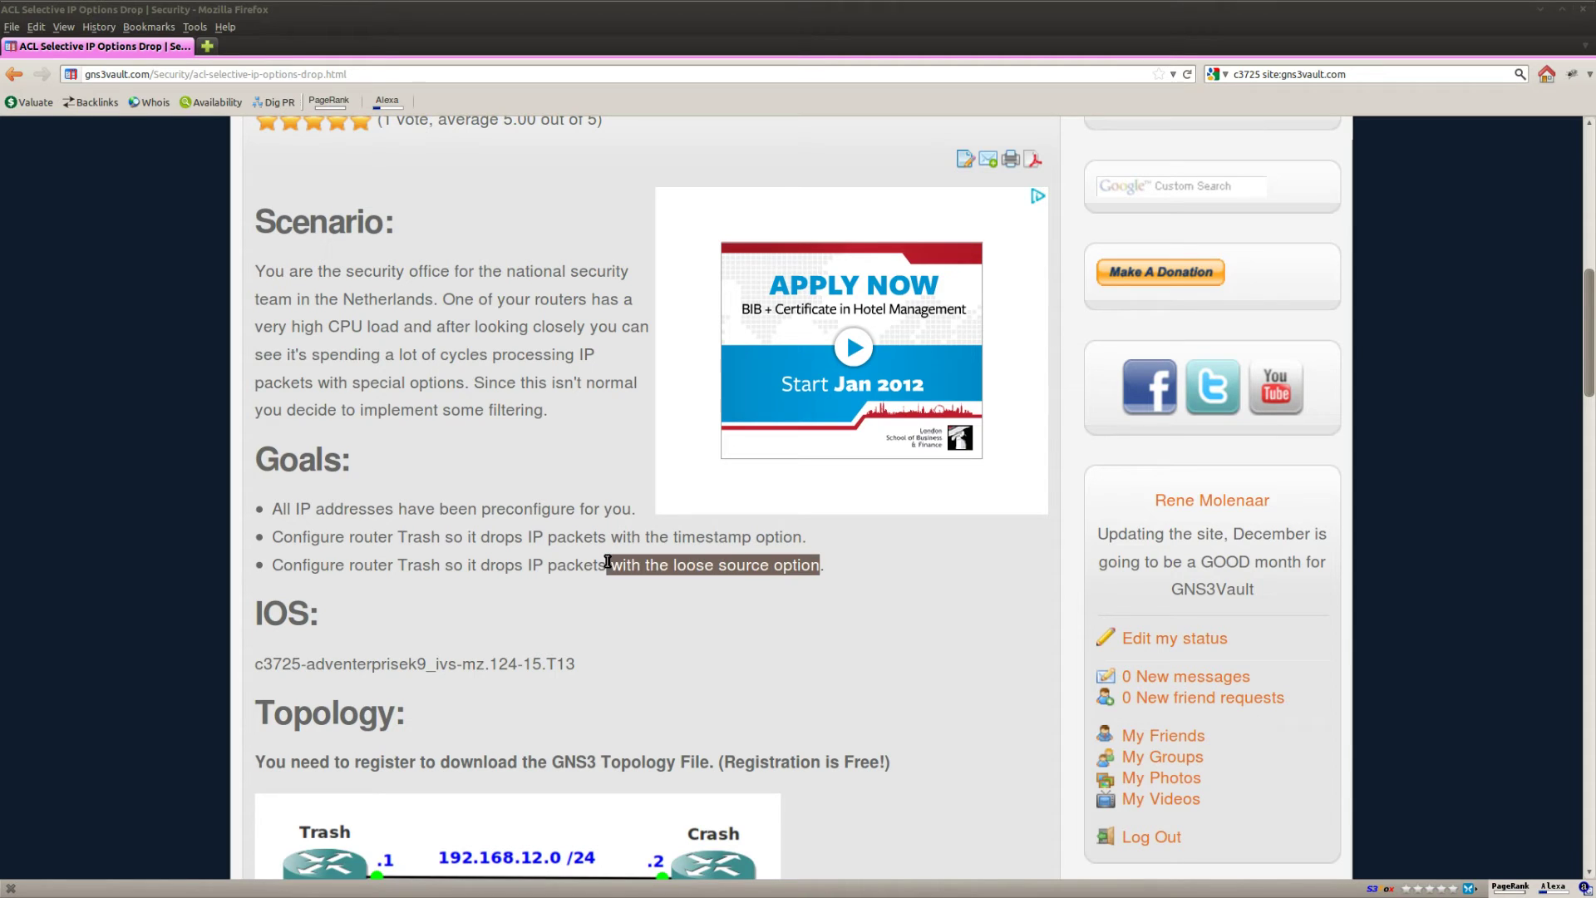
left_click(679, 597)
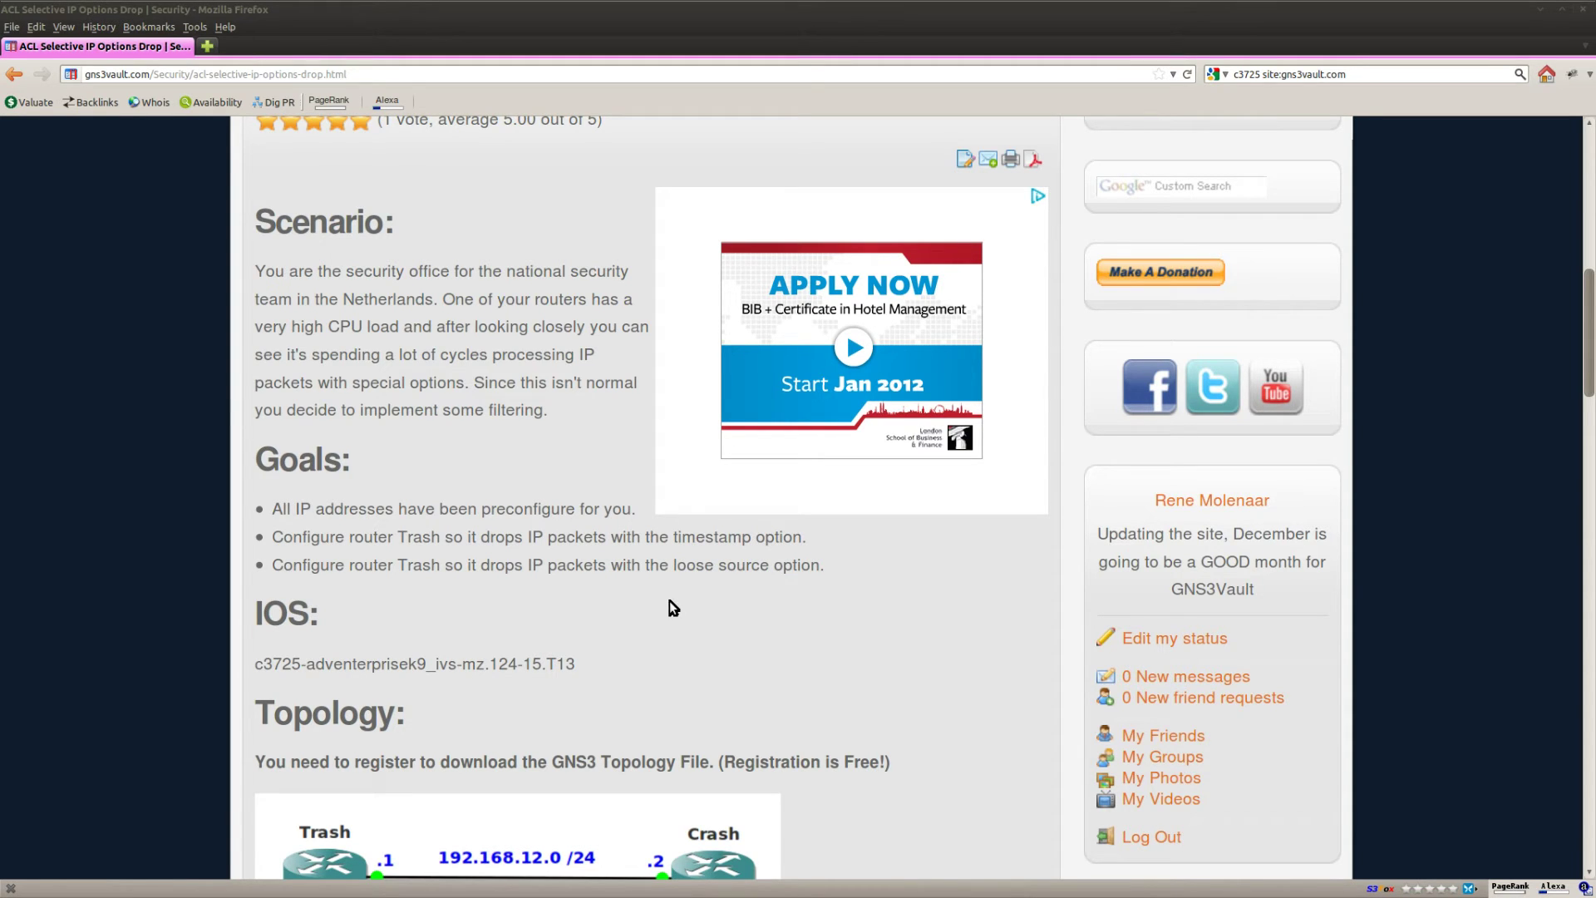
left_click_drag(524, 536, 637, 539)
left_click(782, 539)
double_click(788, 538)
left_click(546, 611)
double_click(422, 536)
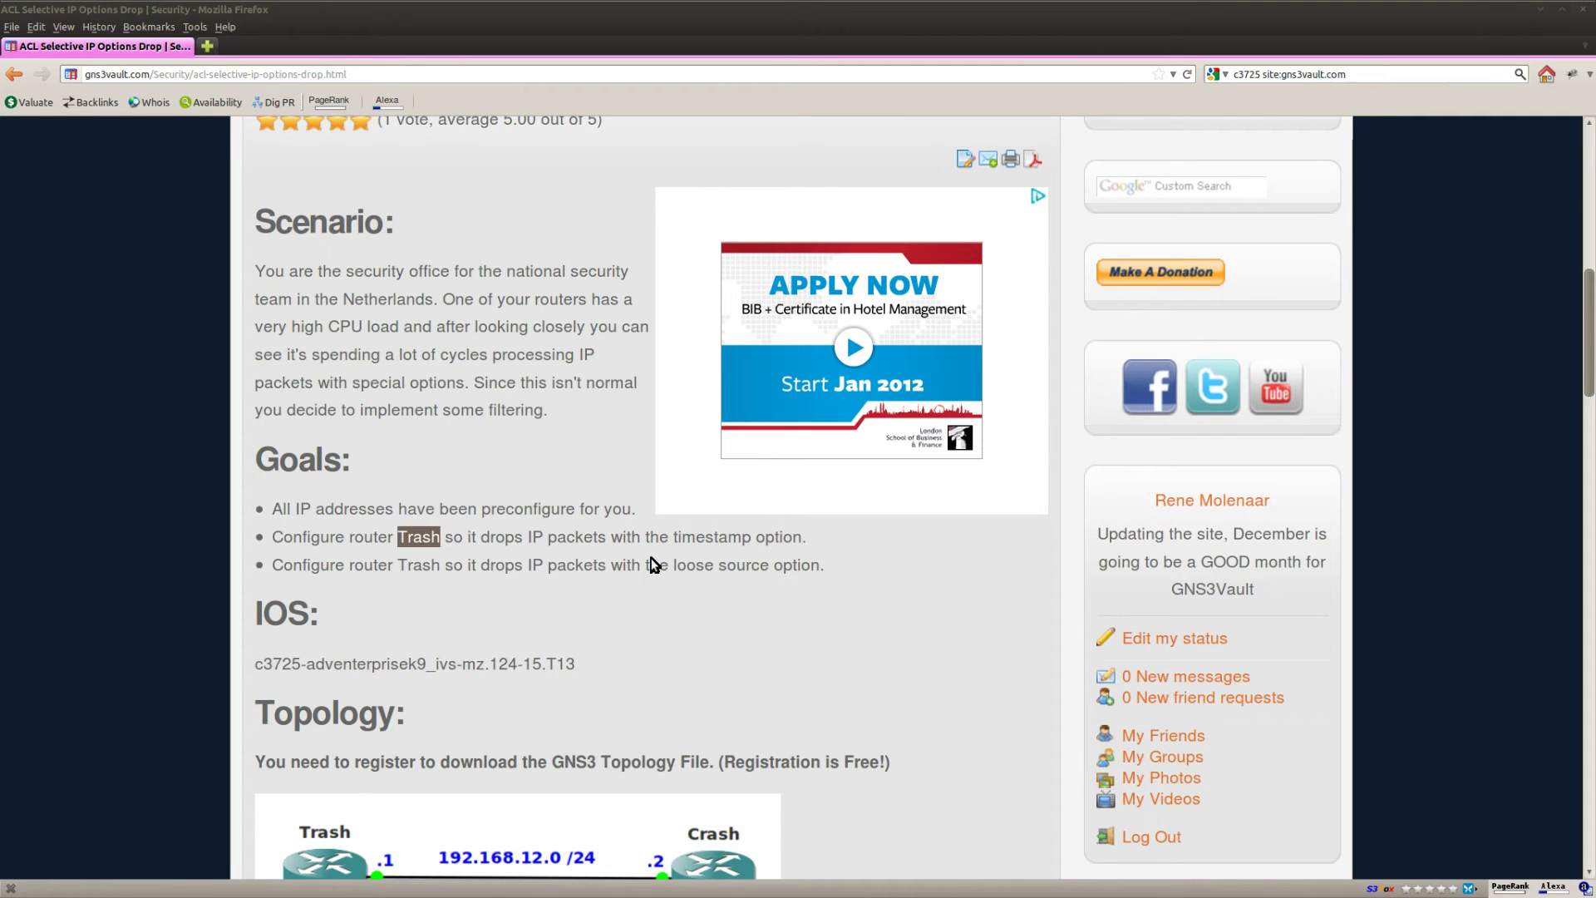
double_click(712, 536)
left_click_drag(533, 536, 672, 536)
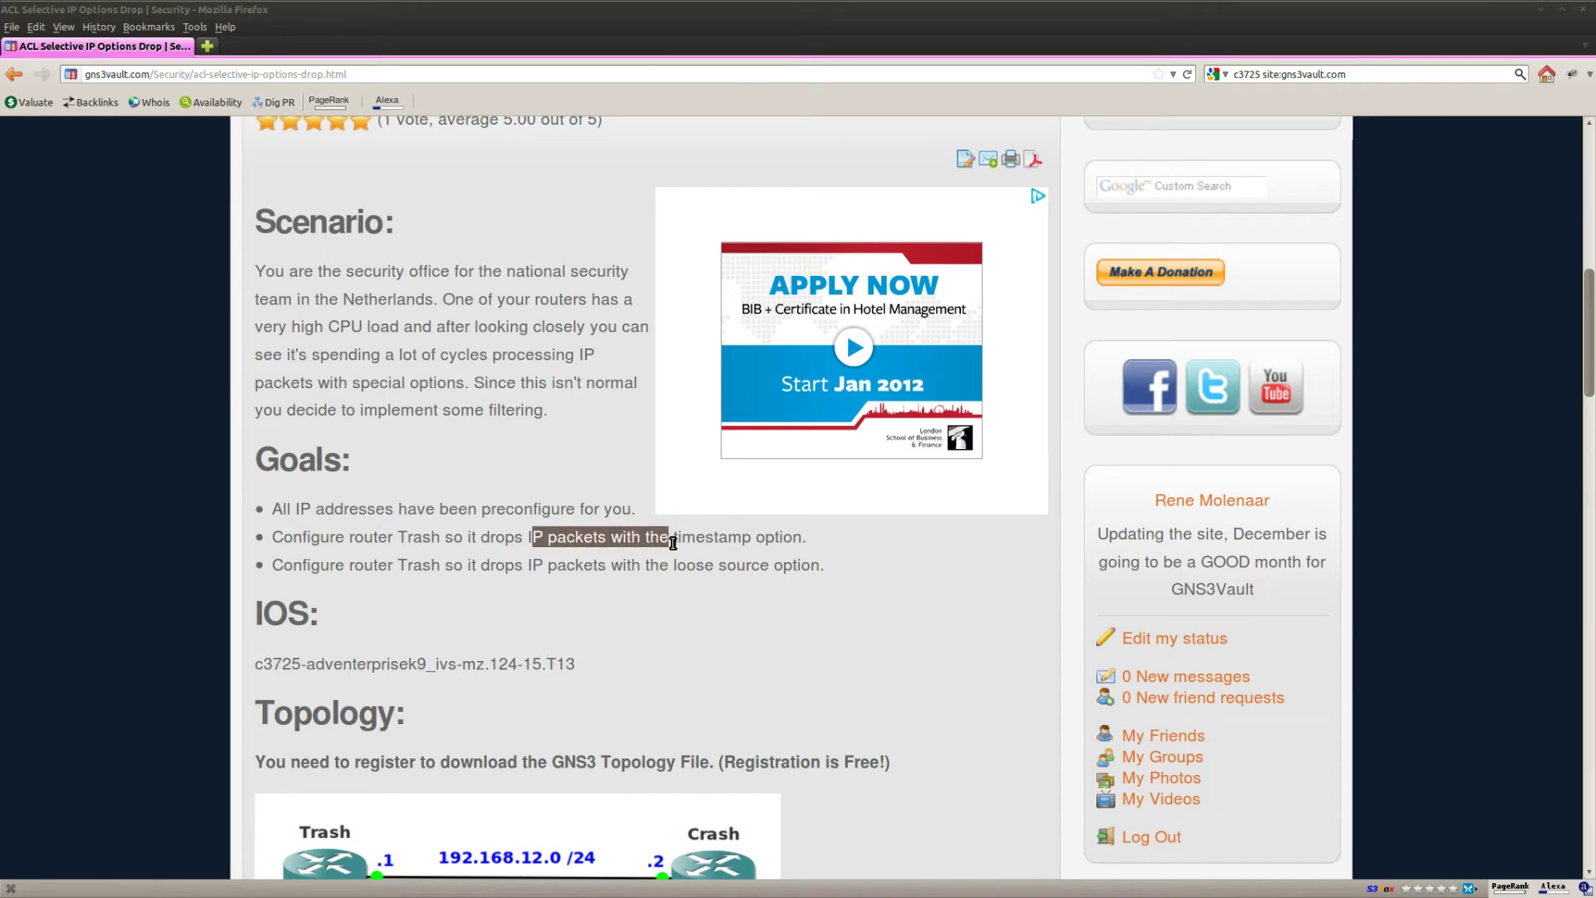
double_click(721, 539)
mouse_move(771, 565)
left_mouse_down()
mouse_move(654, 565)
mouse_move(771, 565)
left_mouse_up()
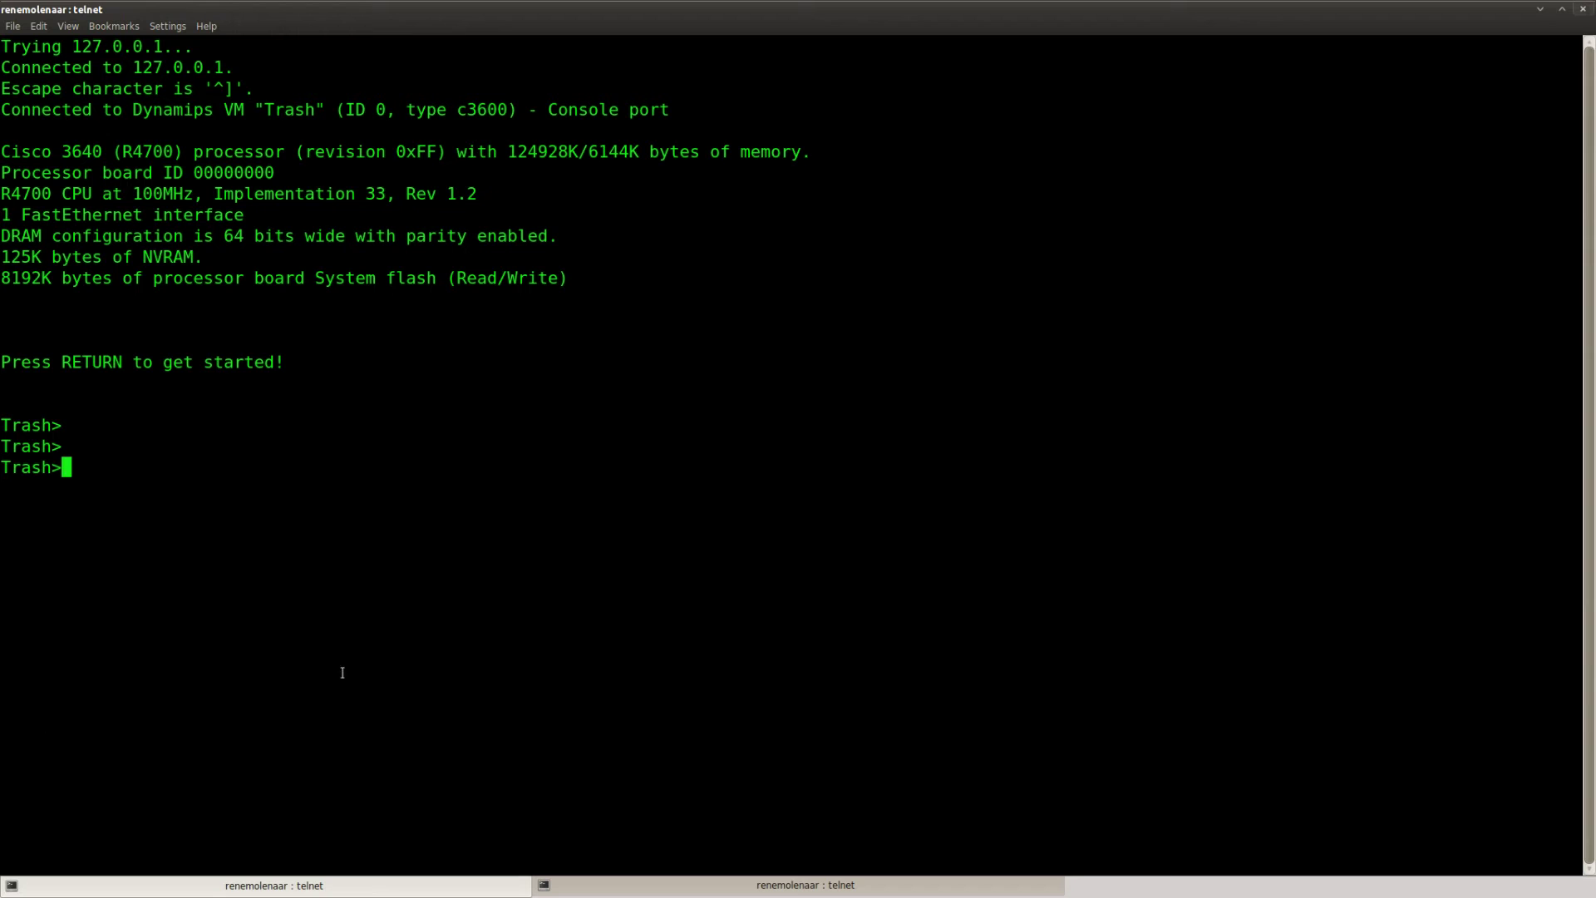
On Trash, enter privileged and global config mode and create extended access list IPOPTION
type("ena")
key("Return")
type("conf t")
key("Return")
type("ip a")
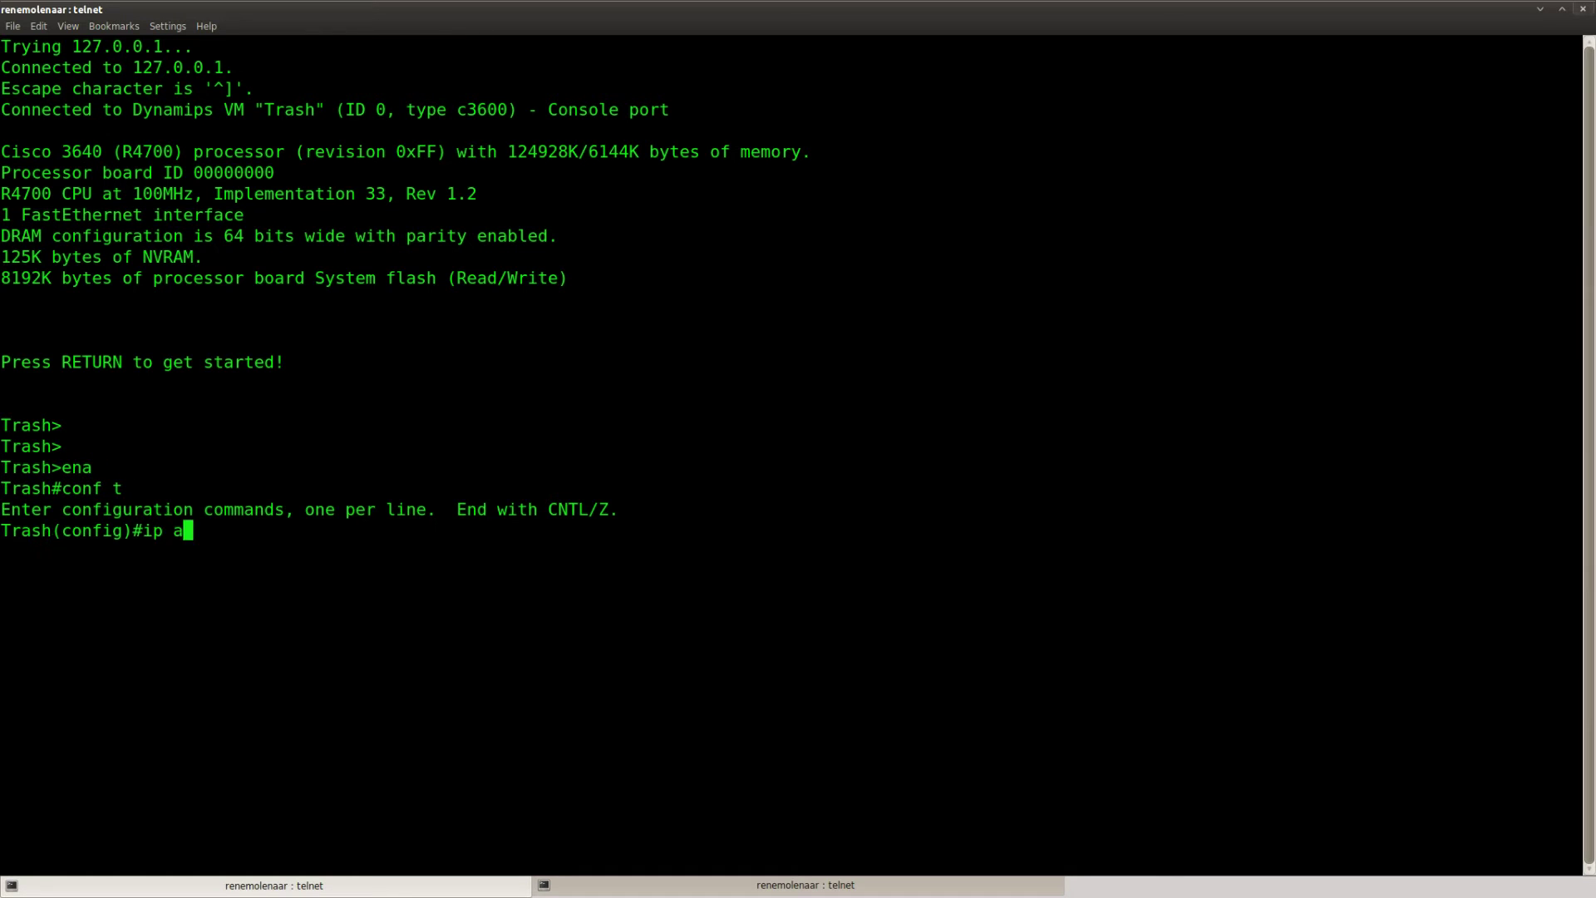
type("ccess")
key("Tab")
type("?")
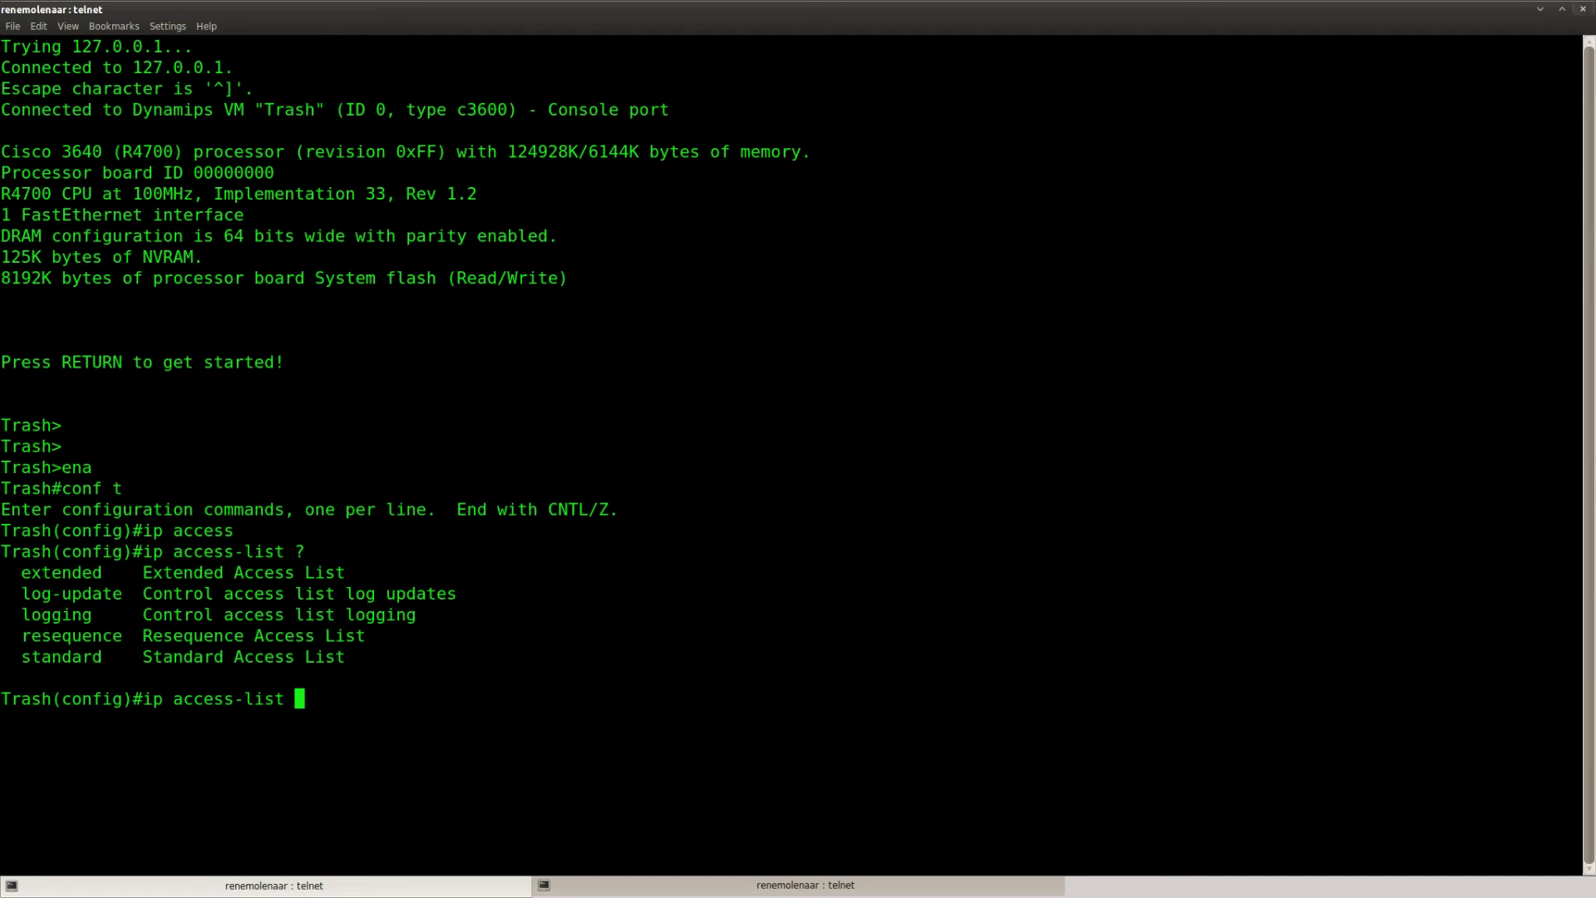
type("extend")
key("Tab")
type("?")
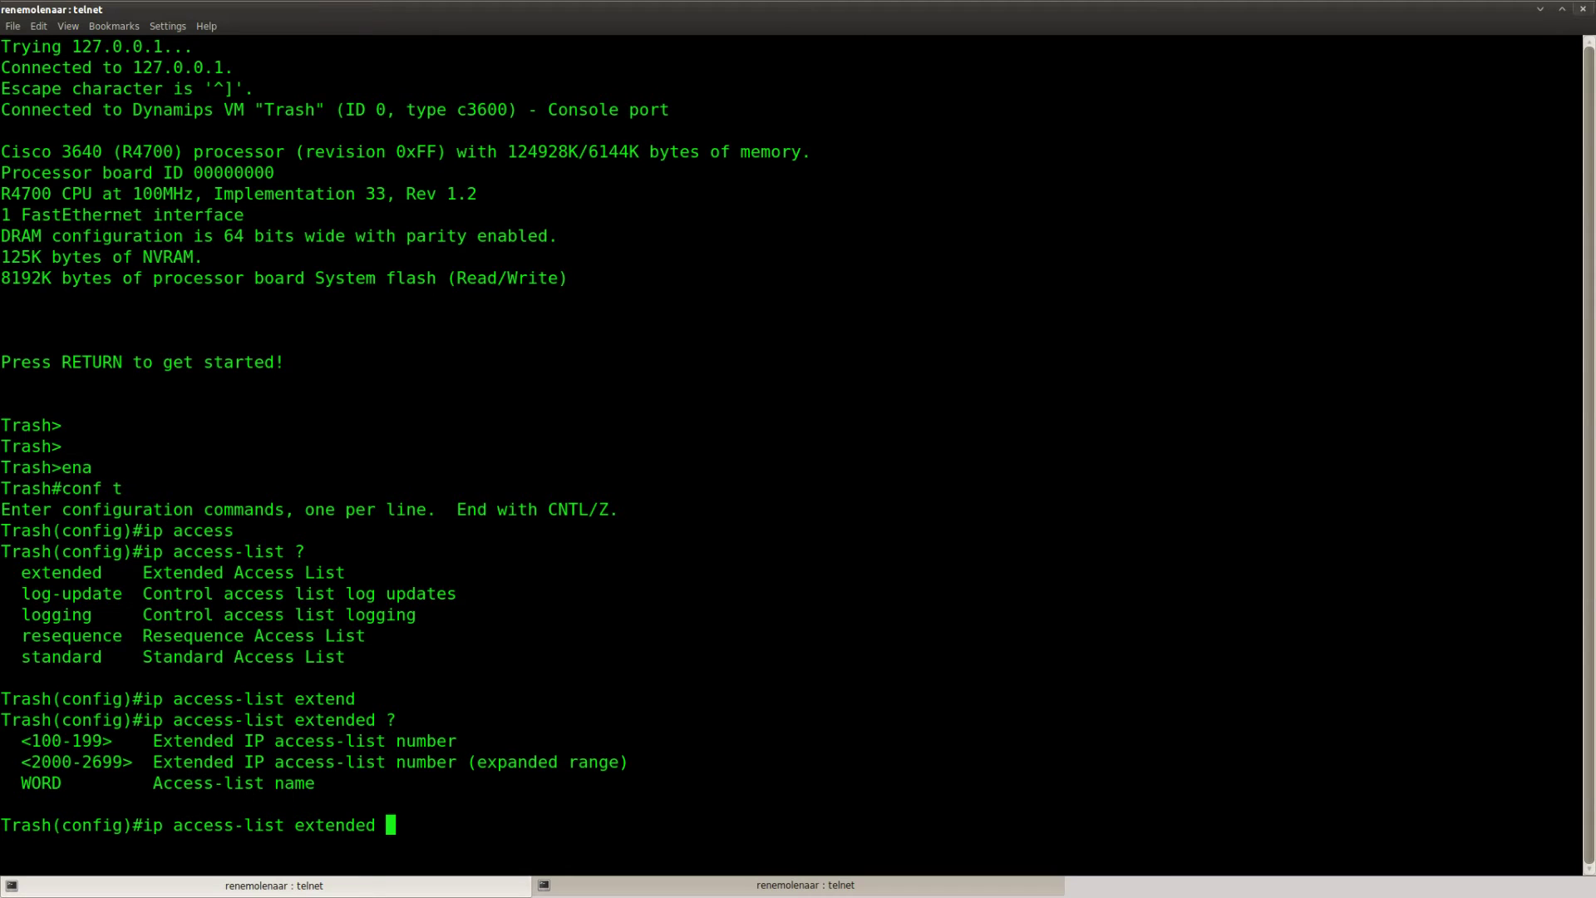
type("IPOPTION")
key("Return")
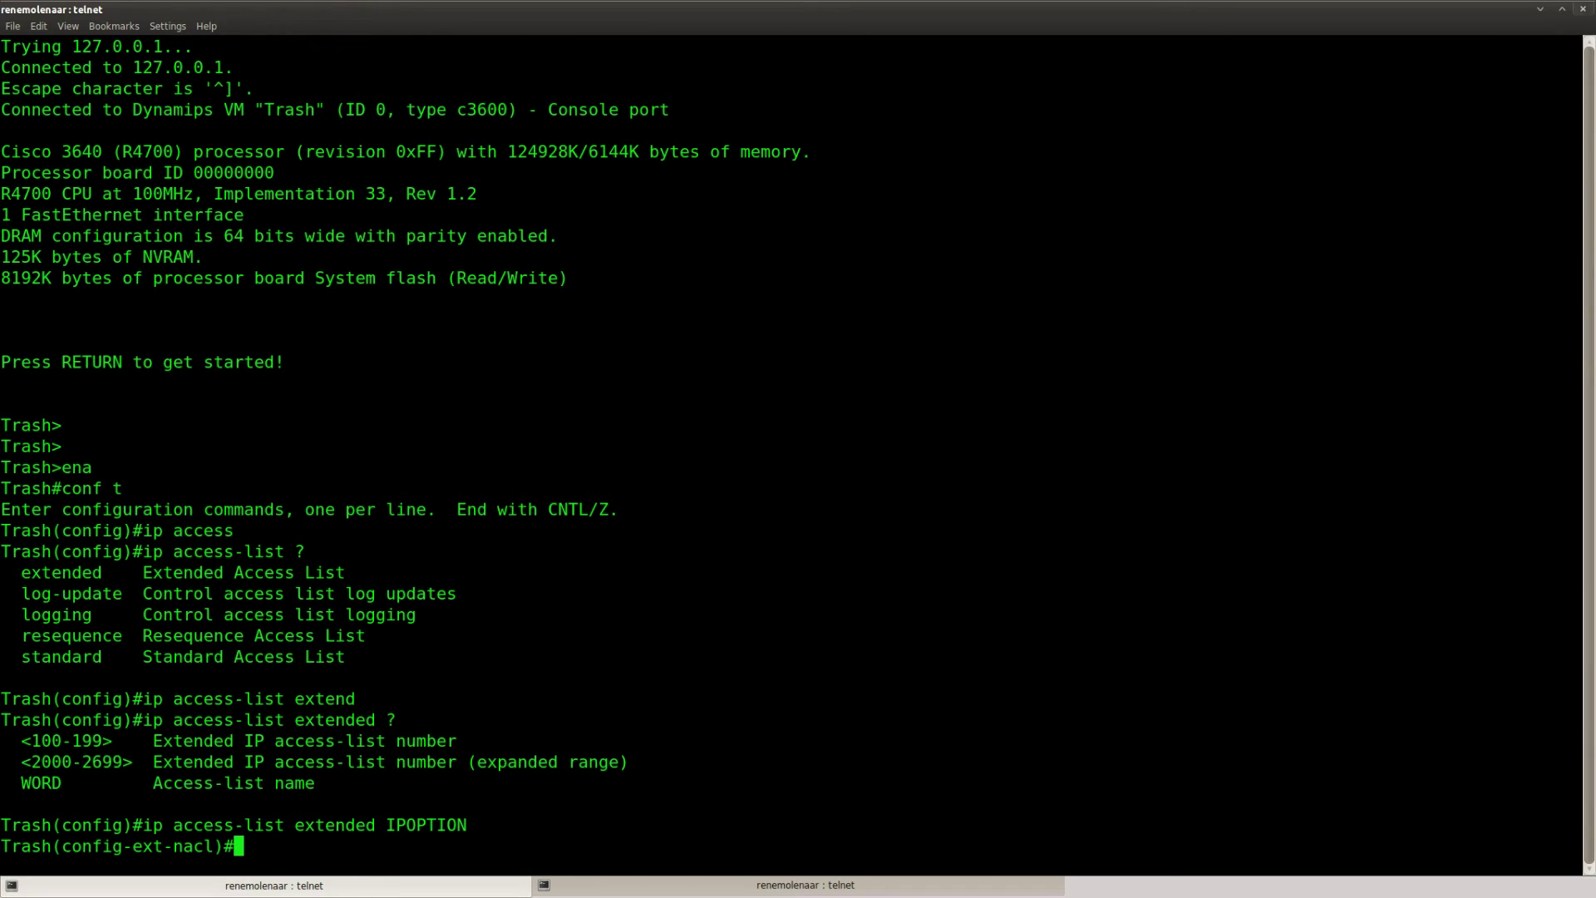
Begin a 'deny ip any any' entry in IPOPTION and list the available keywords with ?
type("den")
key("Tab")
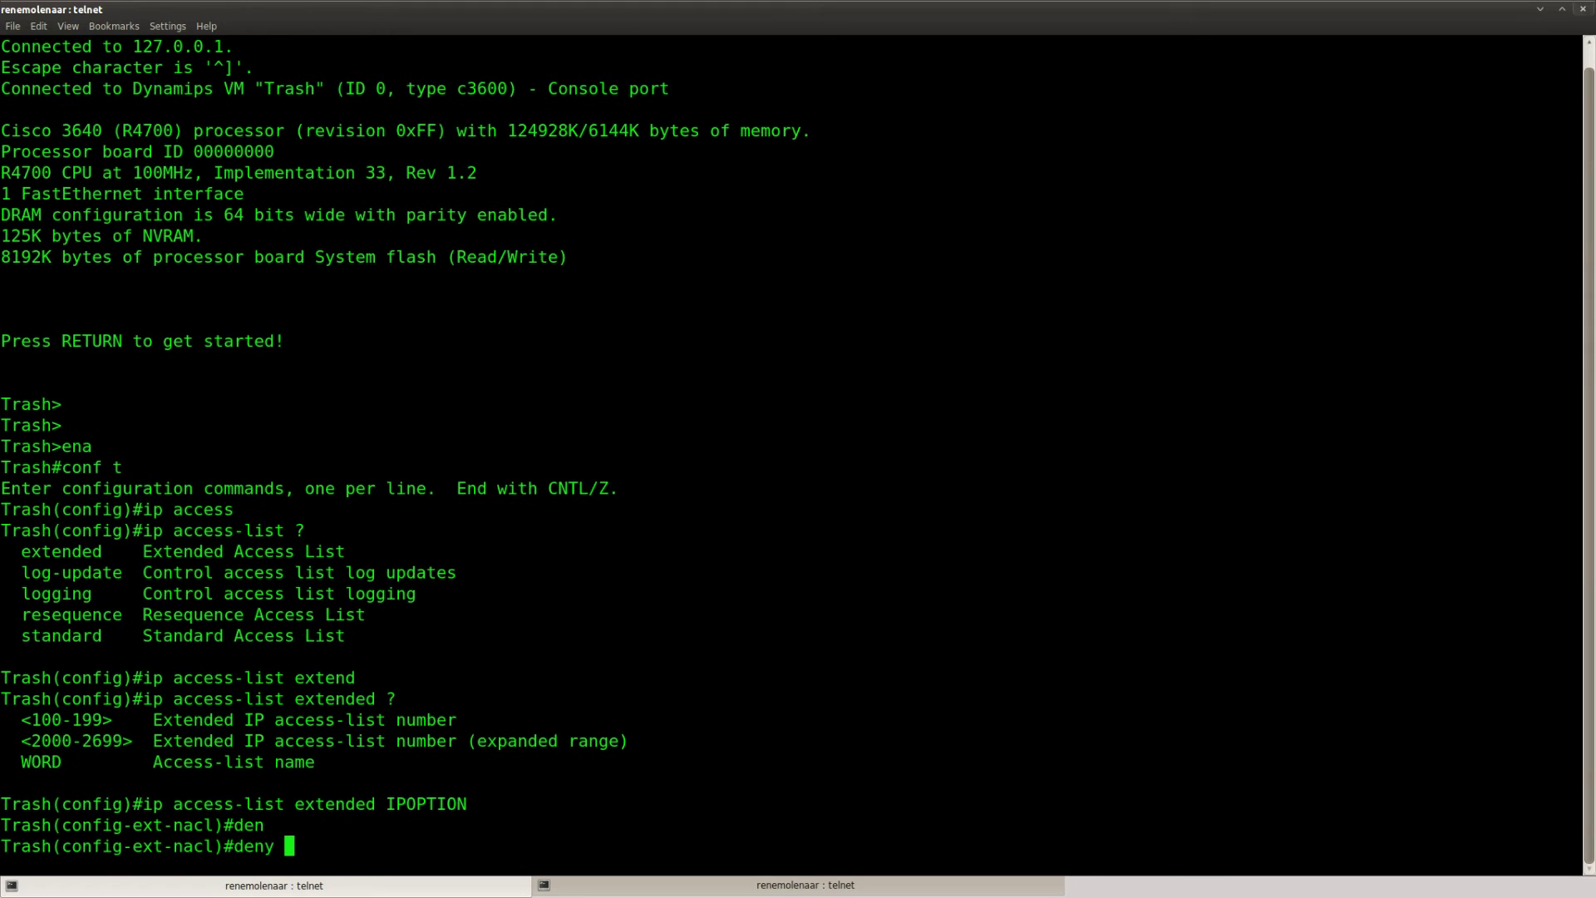
type("ip an")
key("Tab")
type("na")
key("Tab")
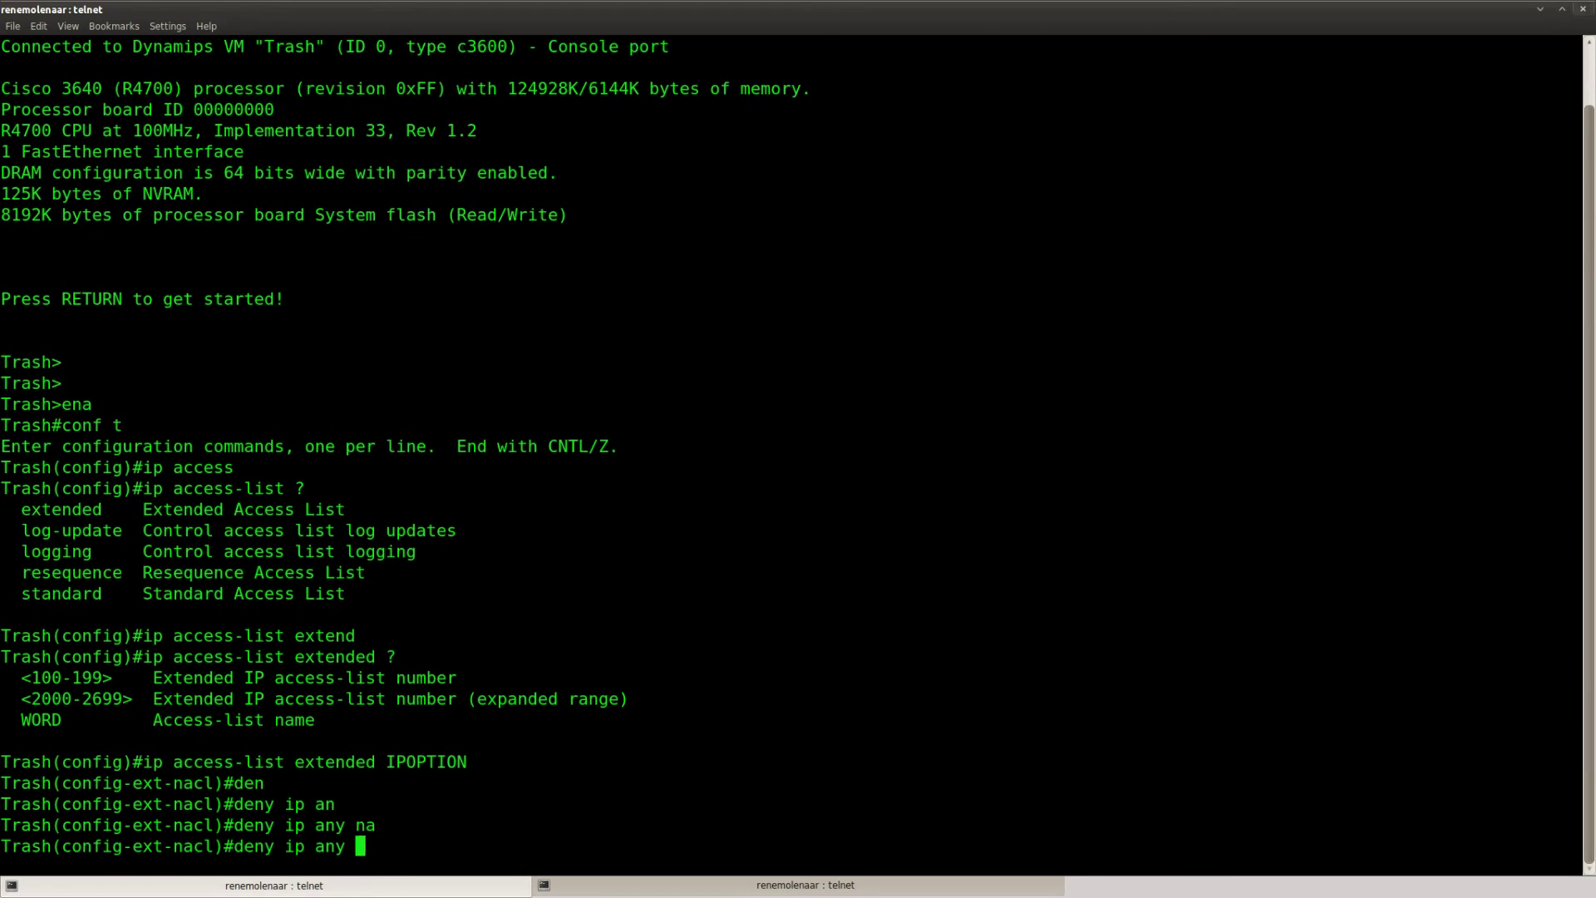
type("an")
key("Tab")
type("?")
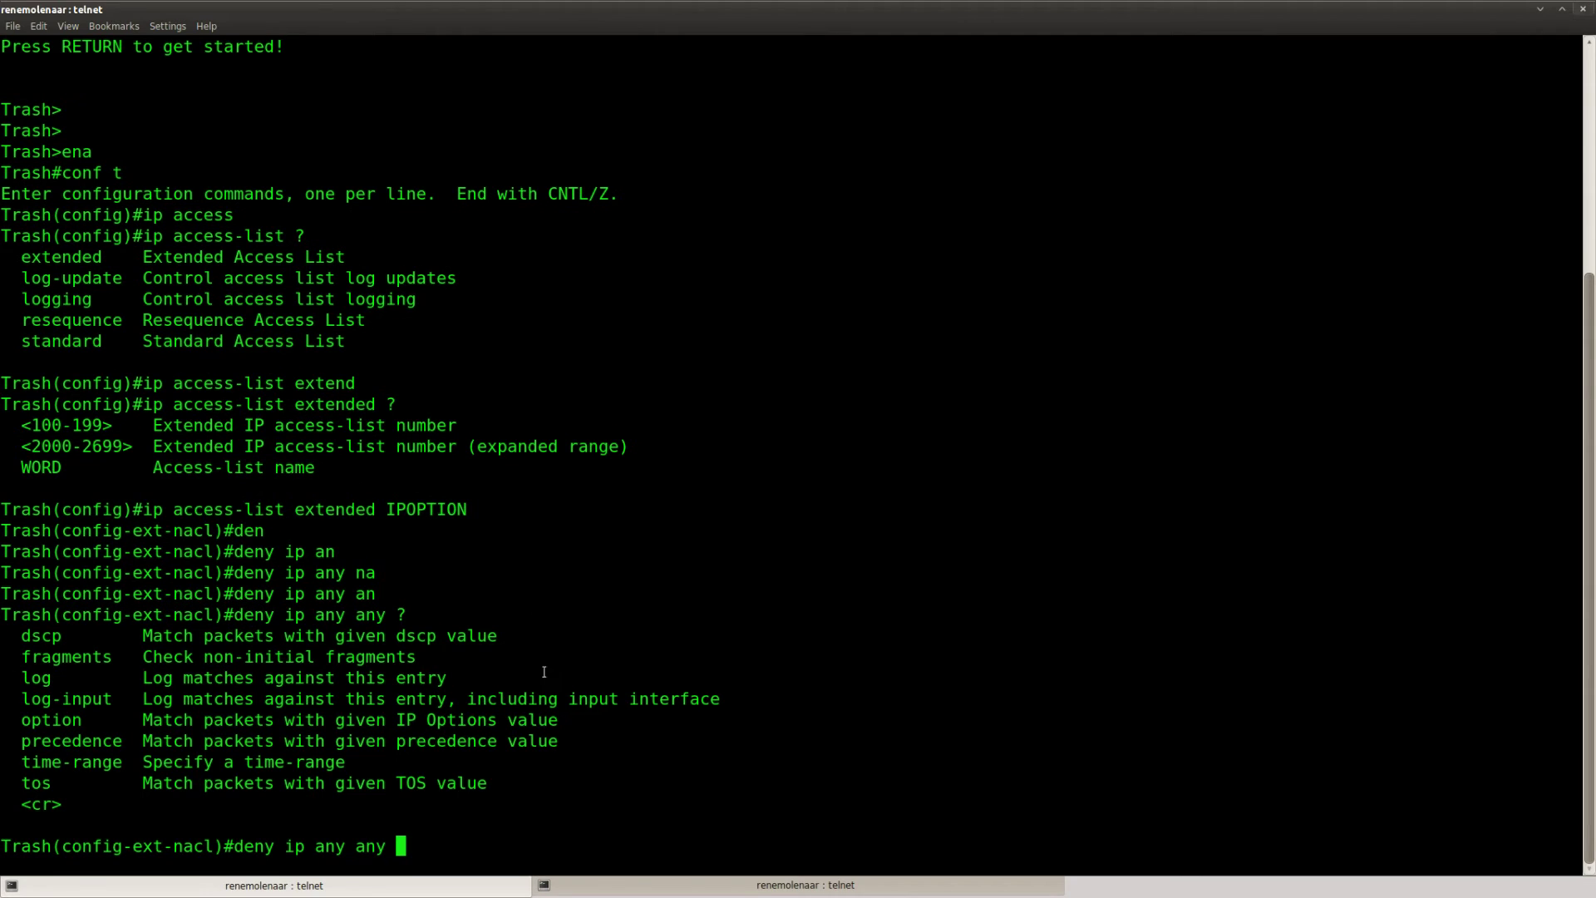
List the IP option values and add 'deny ip any any option timestamp' to IPOPTION
left_click_drag(555, 701, 562, 721)
double_click(26, 719)
left_click(348, 779)
type("option")
key("Tab")
type("?")
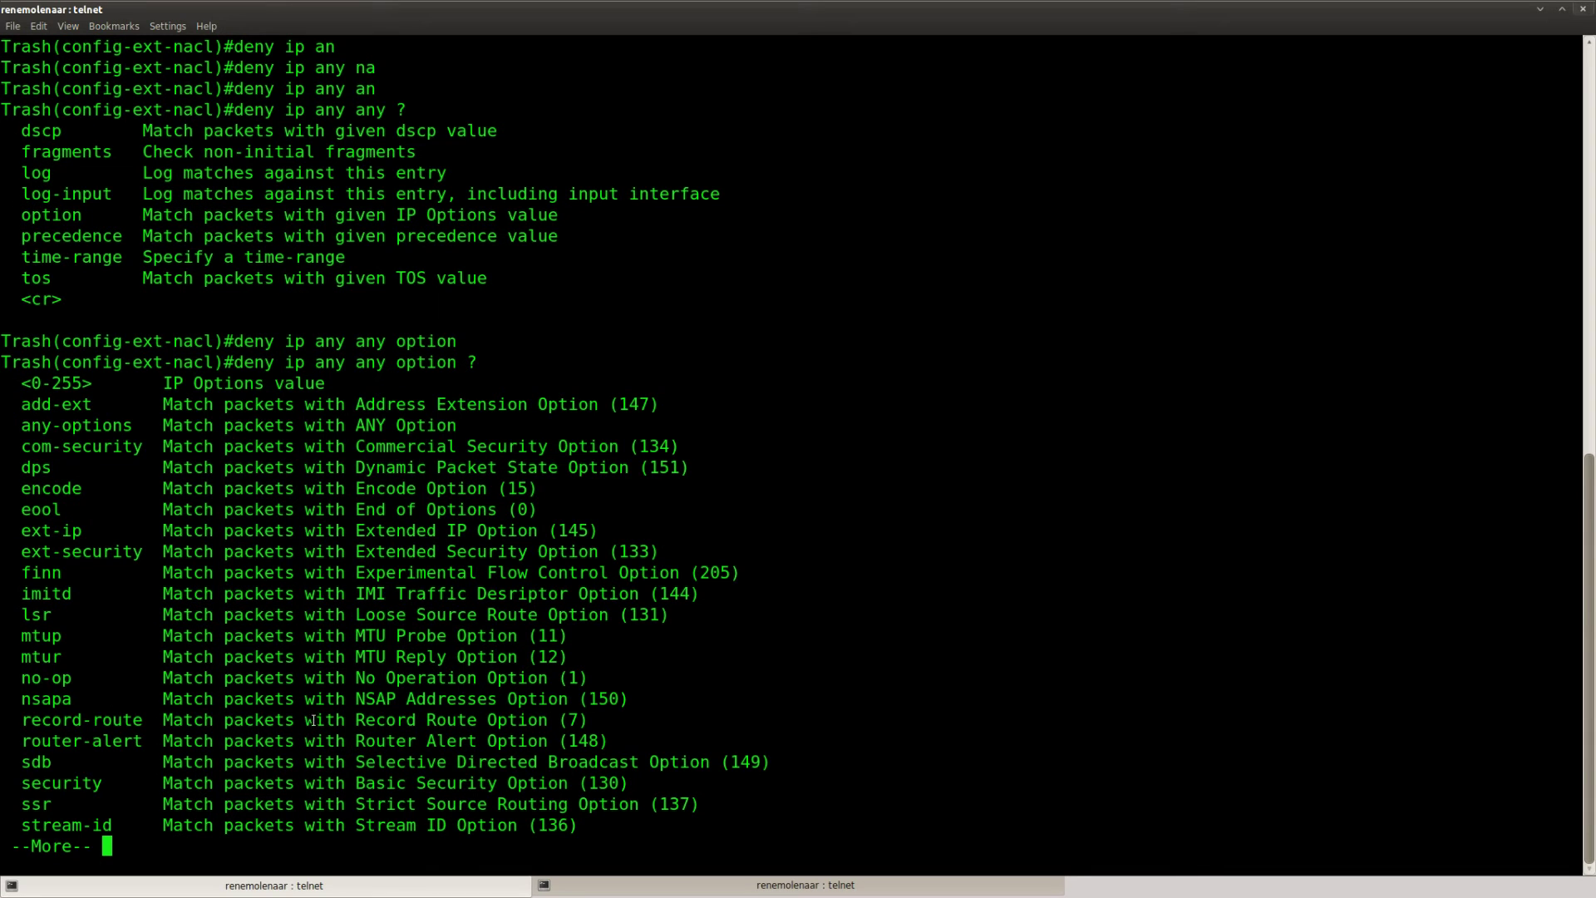
key("space")
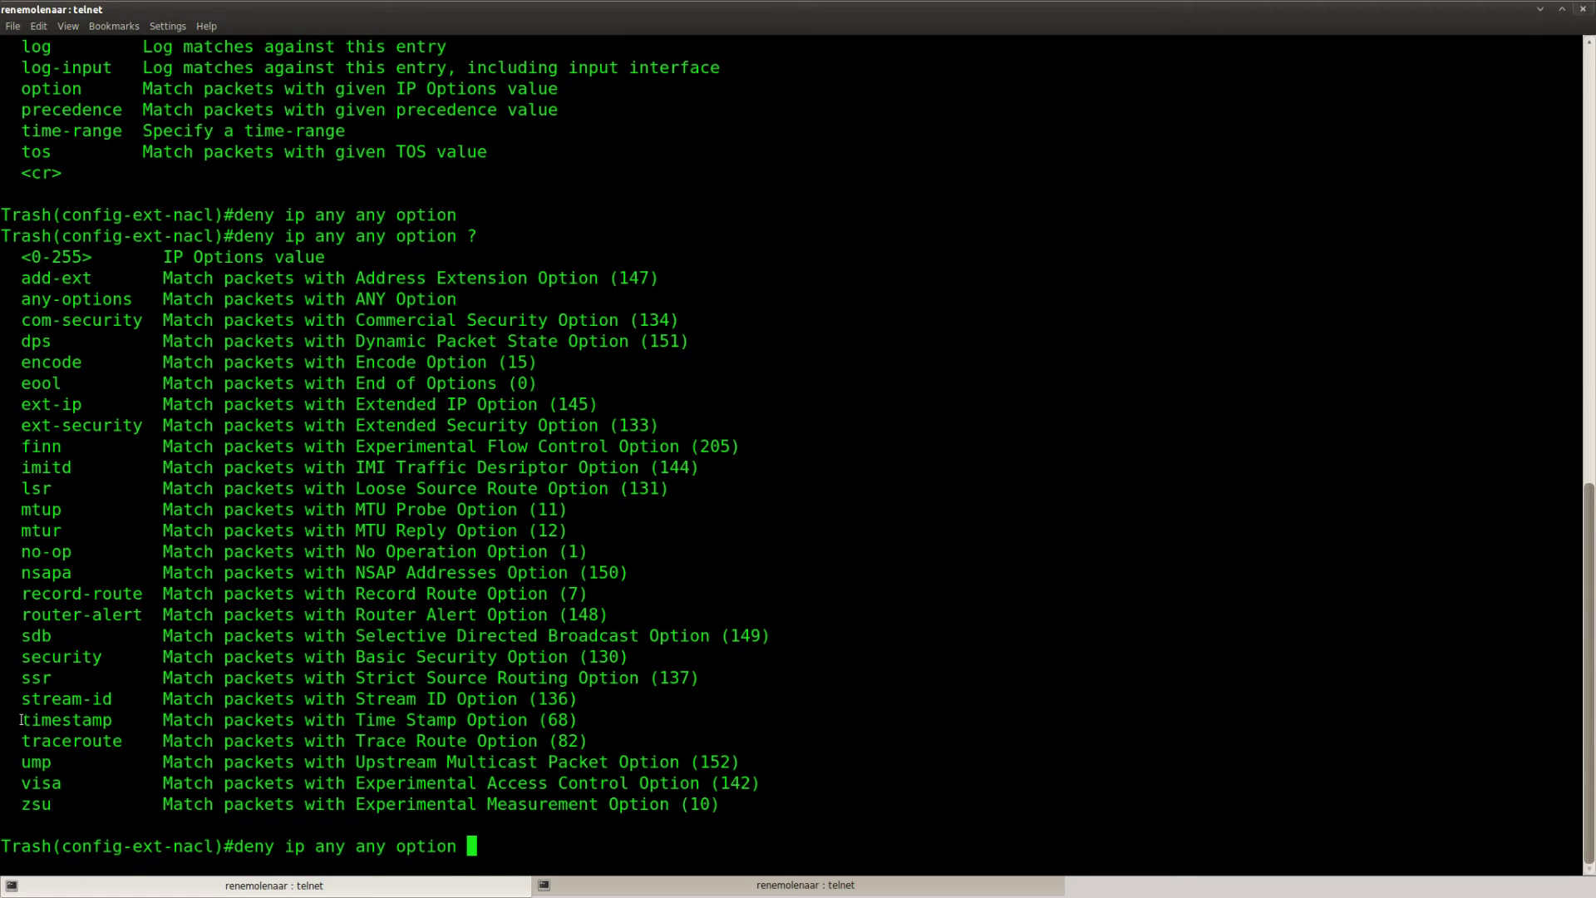
left_click_drag(21, 720, 579, 720)
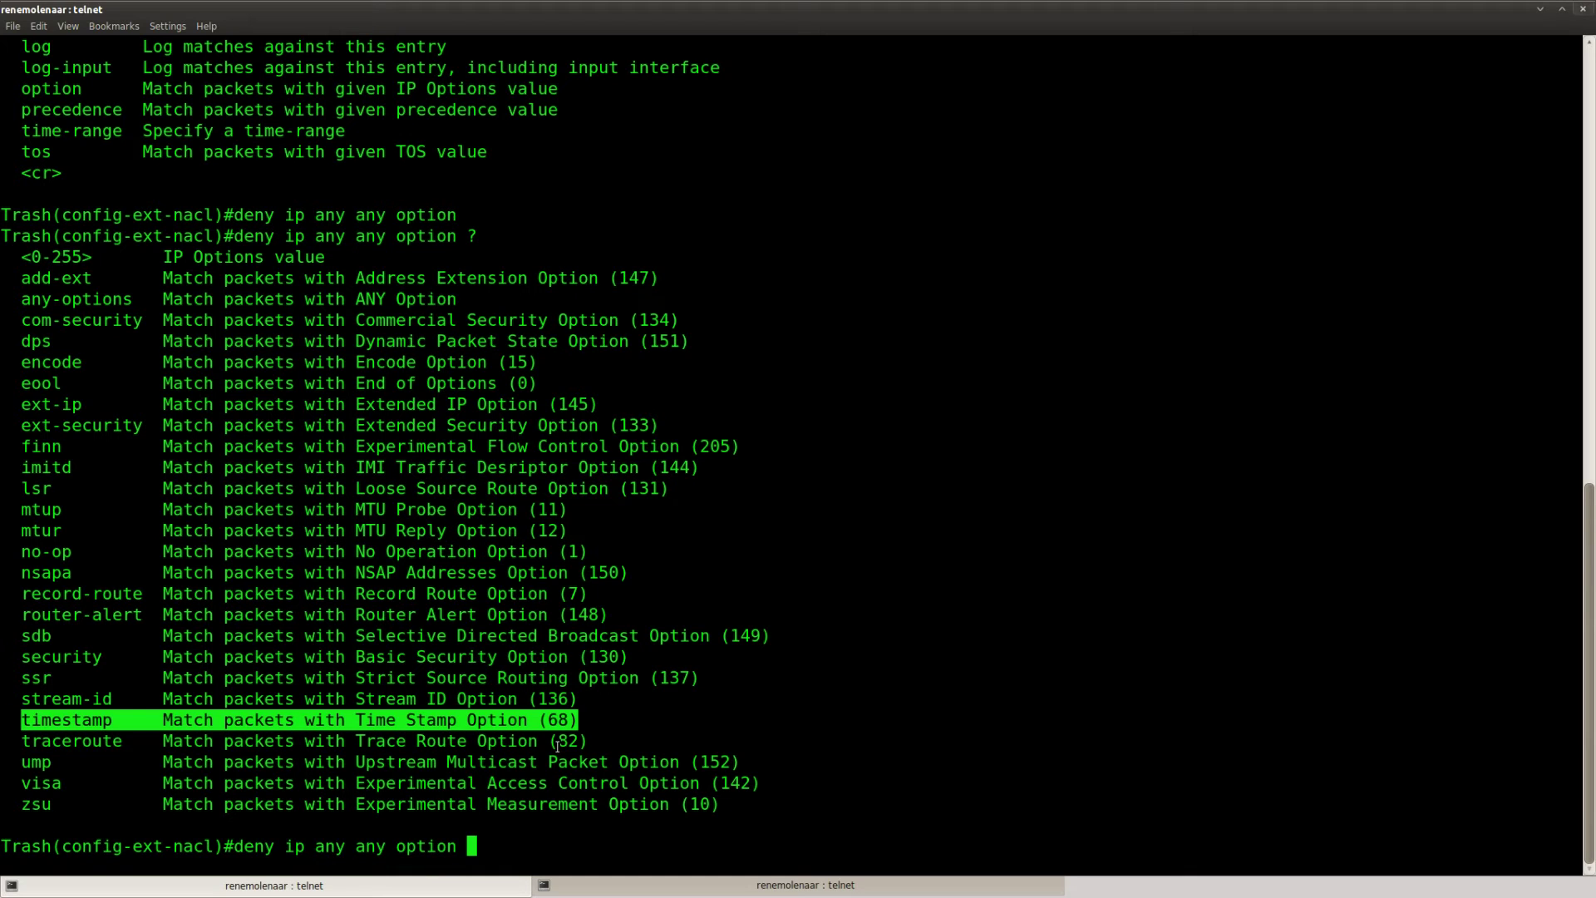
left_click(530, 792)
type("time")
key("Tab")
key("Tab")
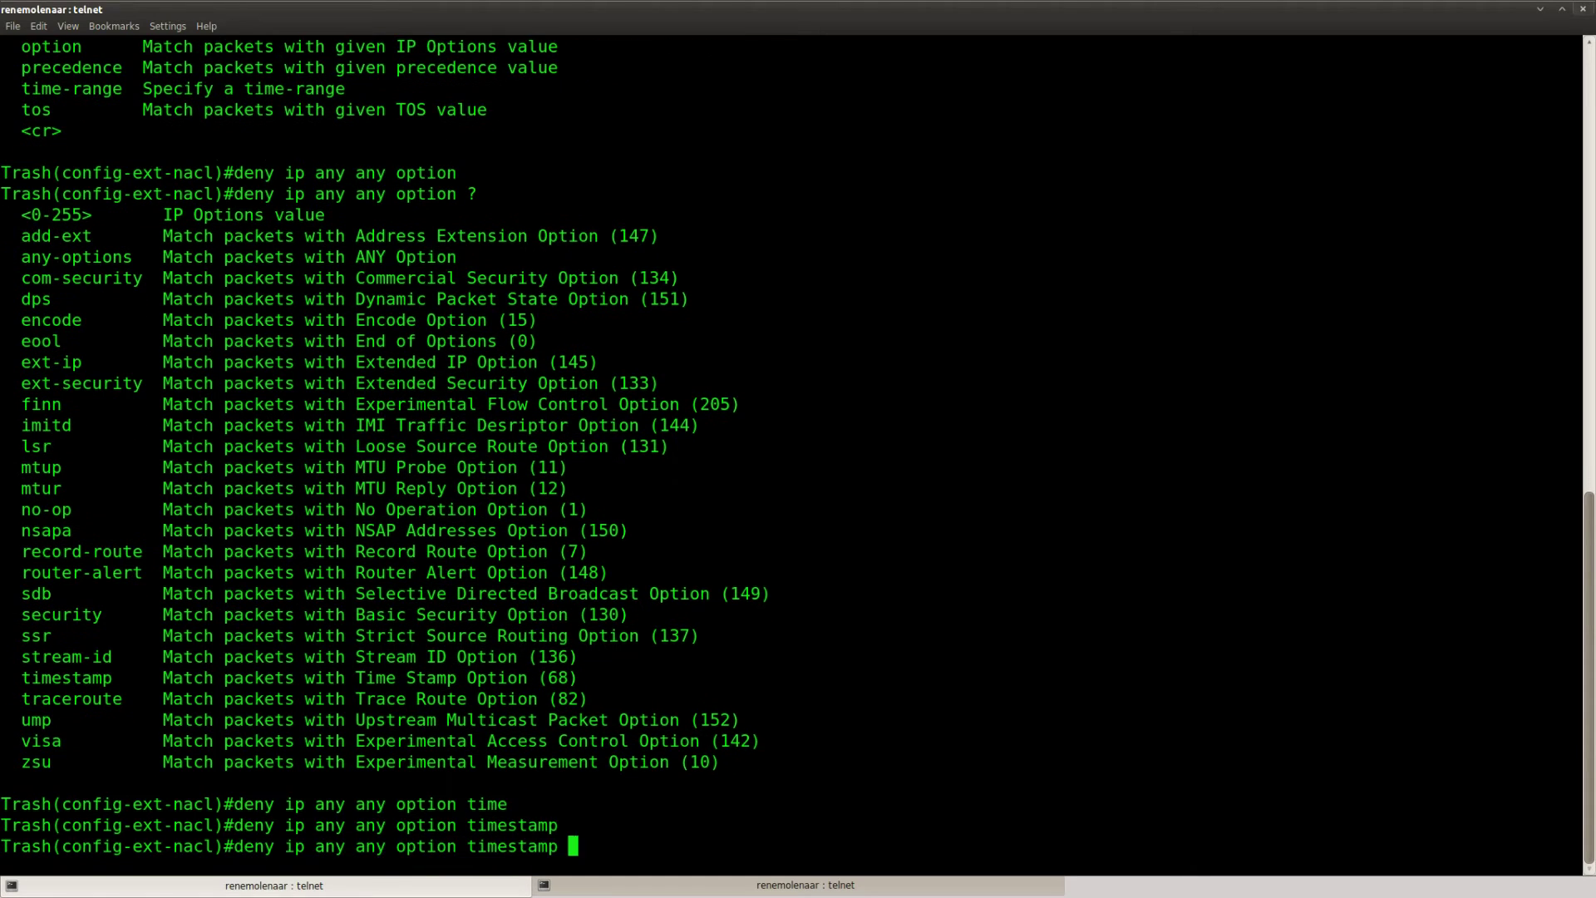
Add a second entry 'deny ip any any option lsr' for loose source route packets
key("BackSpace")
key("BackSpace")
key("BackSpace")
key("BackSpace")
key("BackSpace")
key("BackSpace")
key("BackSpace")
key("BackSpace")
key("BackSpace")
key("BackSpace")
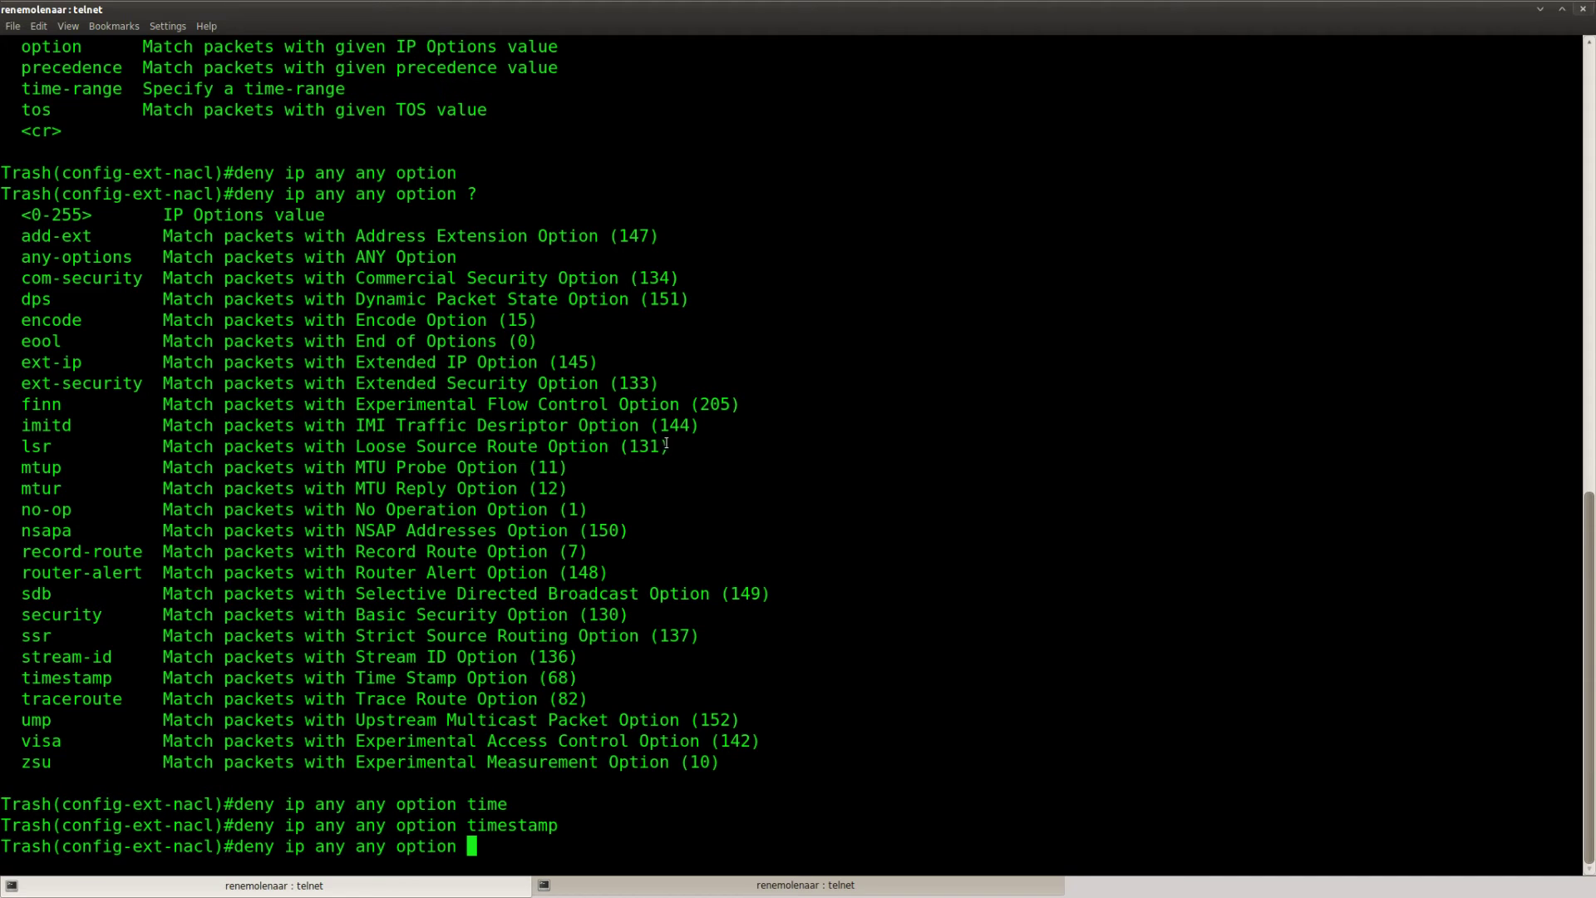
left_click_drag(666, 444, 20, 447)
left_click(322, 624)
type("lsr")
key("Return")
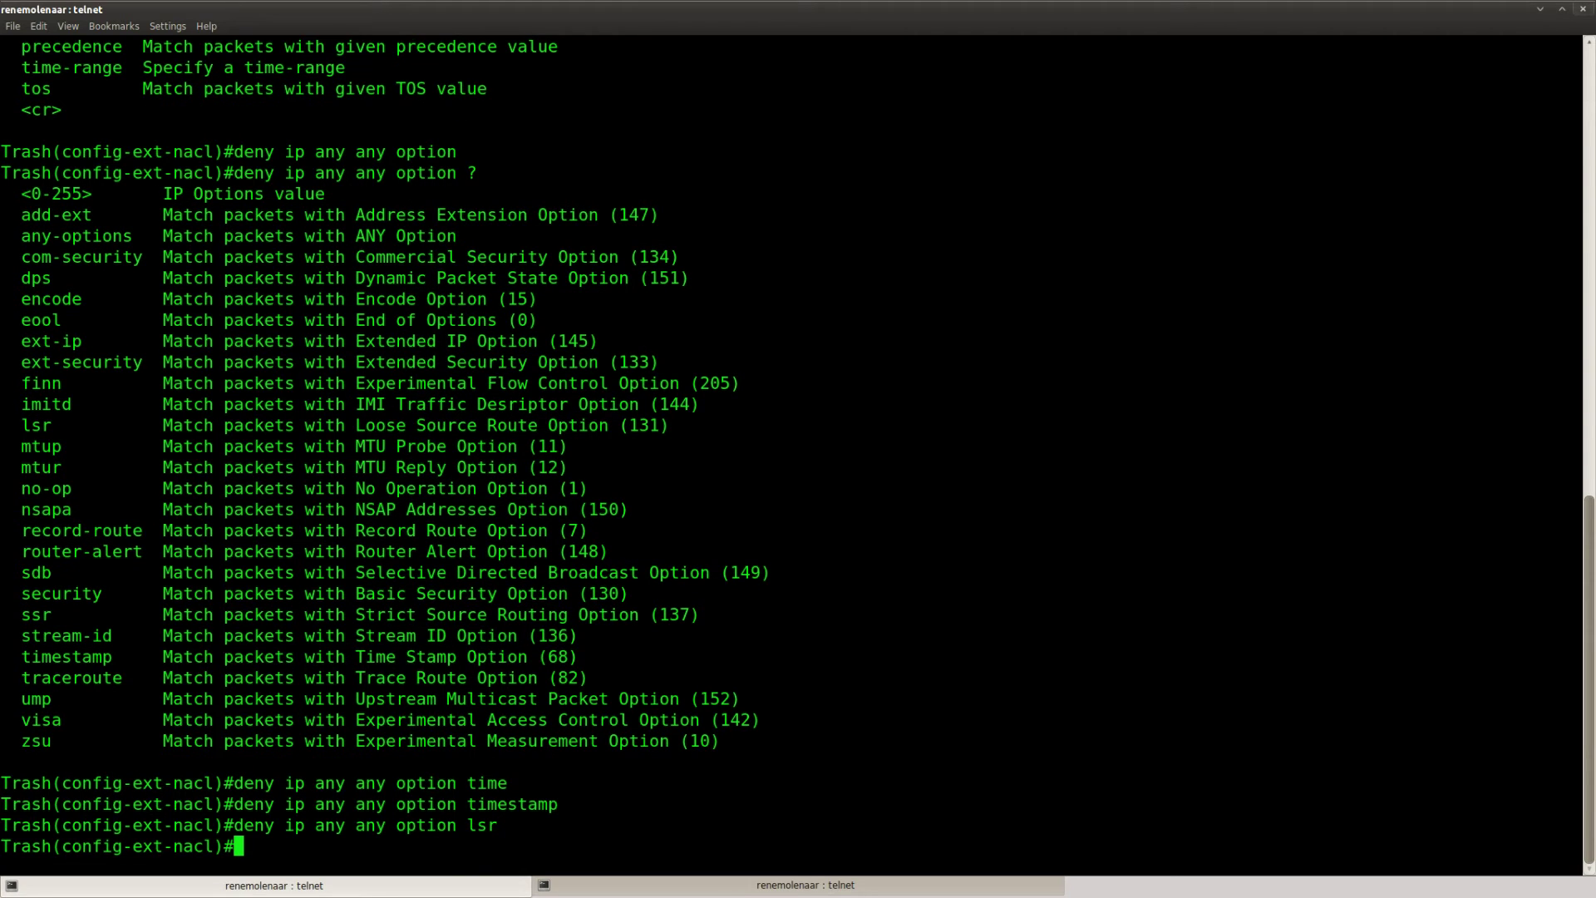
Add a final 'permit ip any any' entry to IPOPTION
type("per")
key("Tab")
type("ip an")
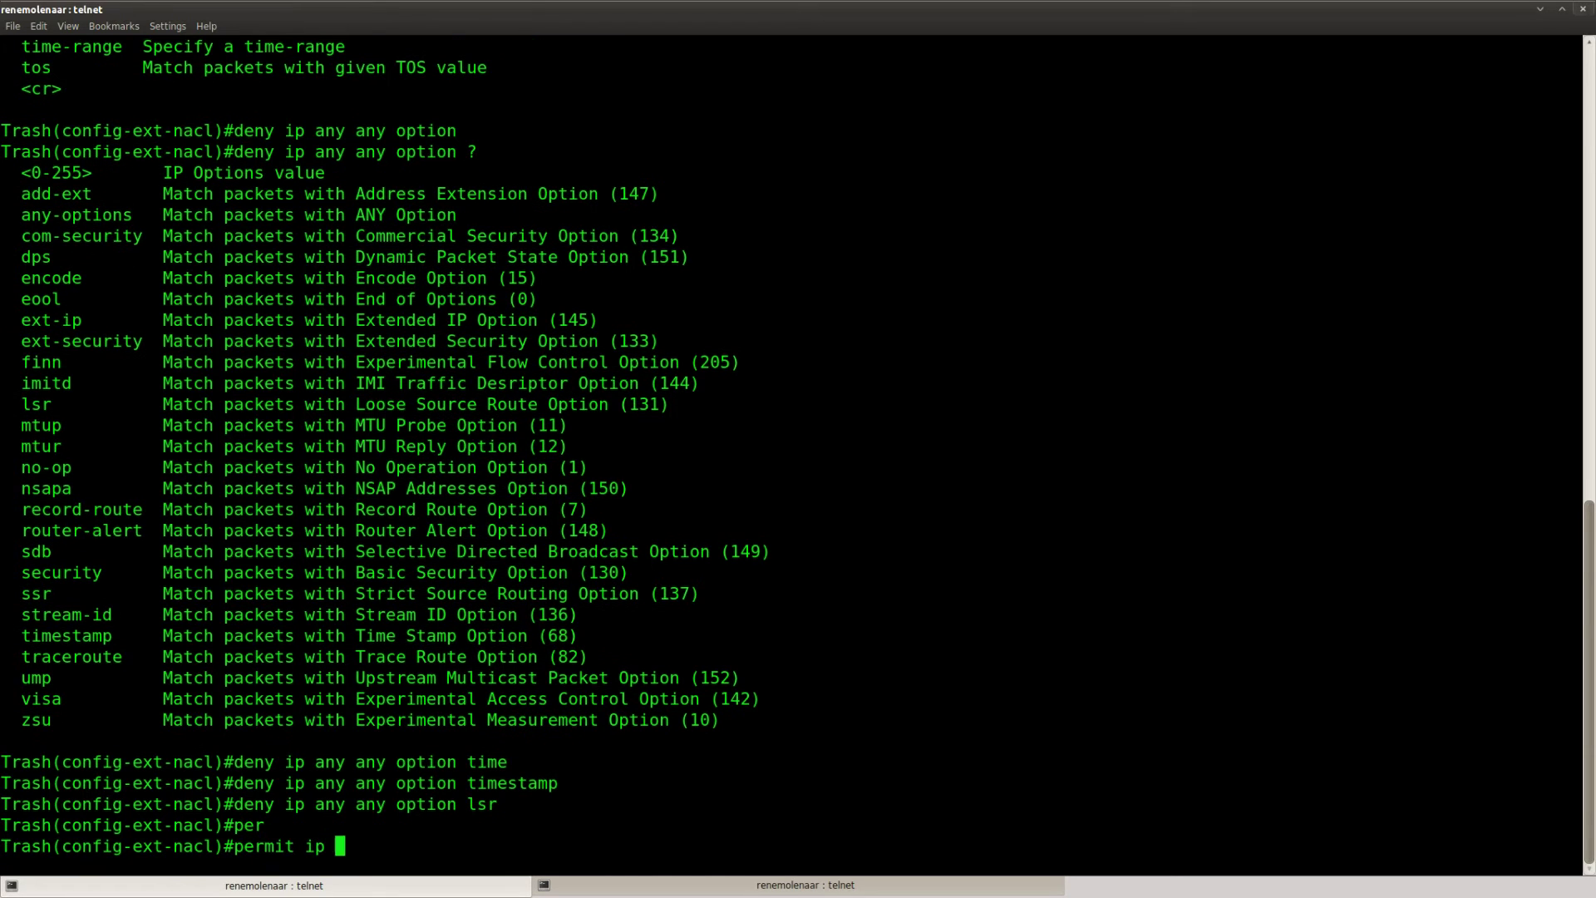
key("Tab")
type("an")
key("Tab")
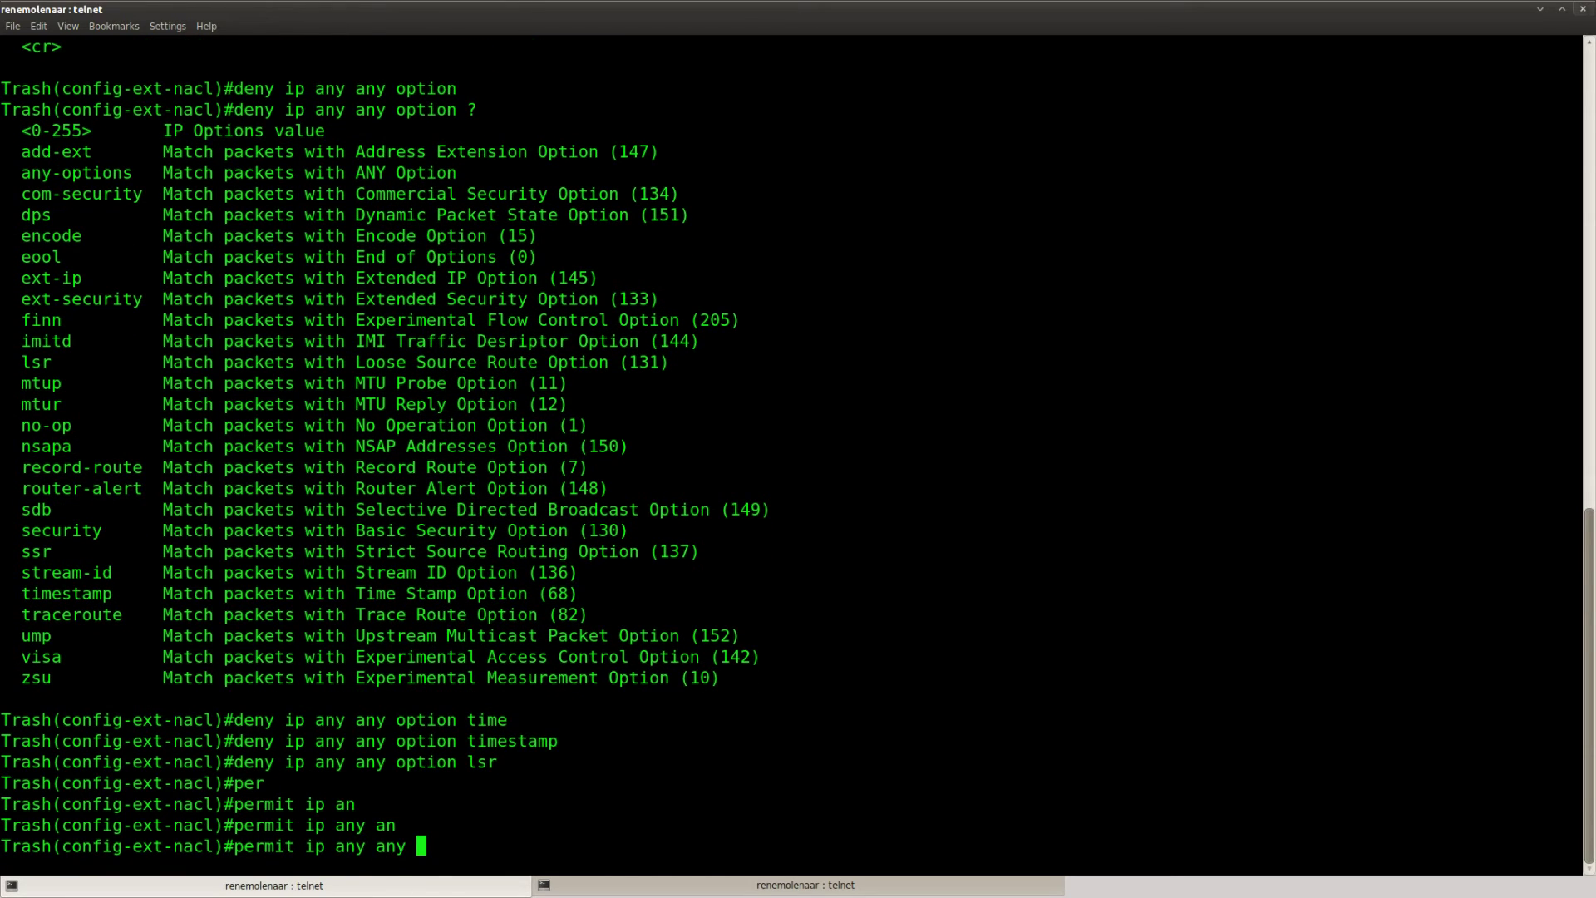
key("Return")
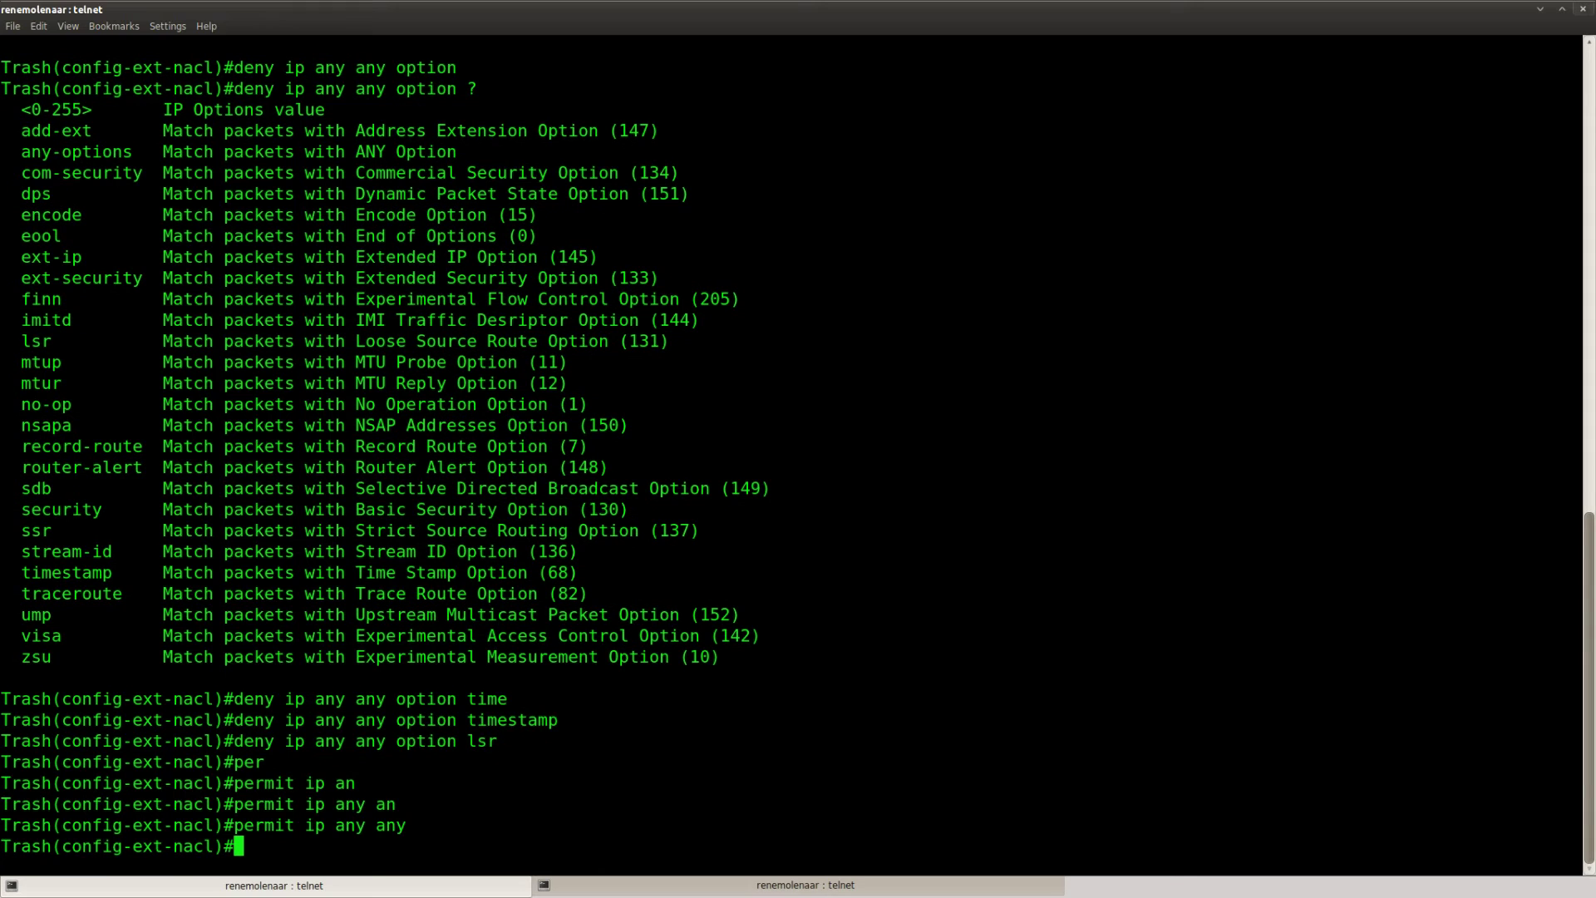
key("Return")
key("Return")
key("Return")
Apply access list IPOPTION inbound on interface f0/0 with 'ip access-group IPOPTION in'
type("int f0/")
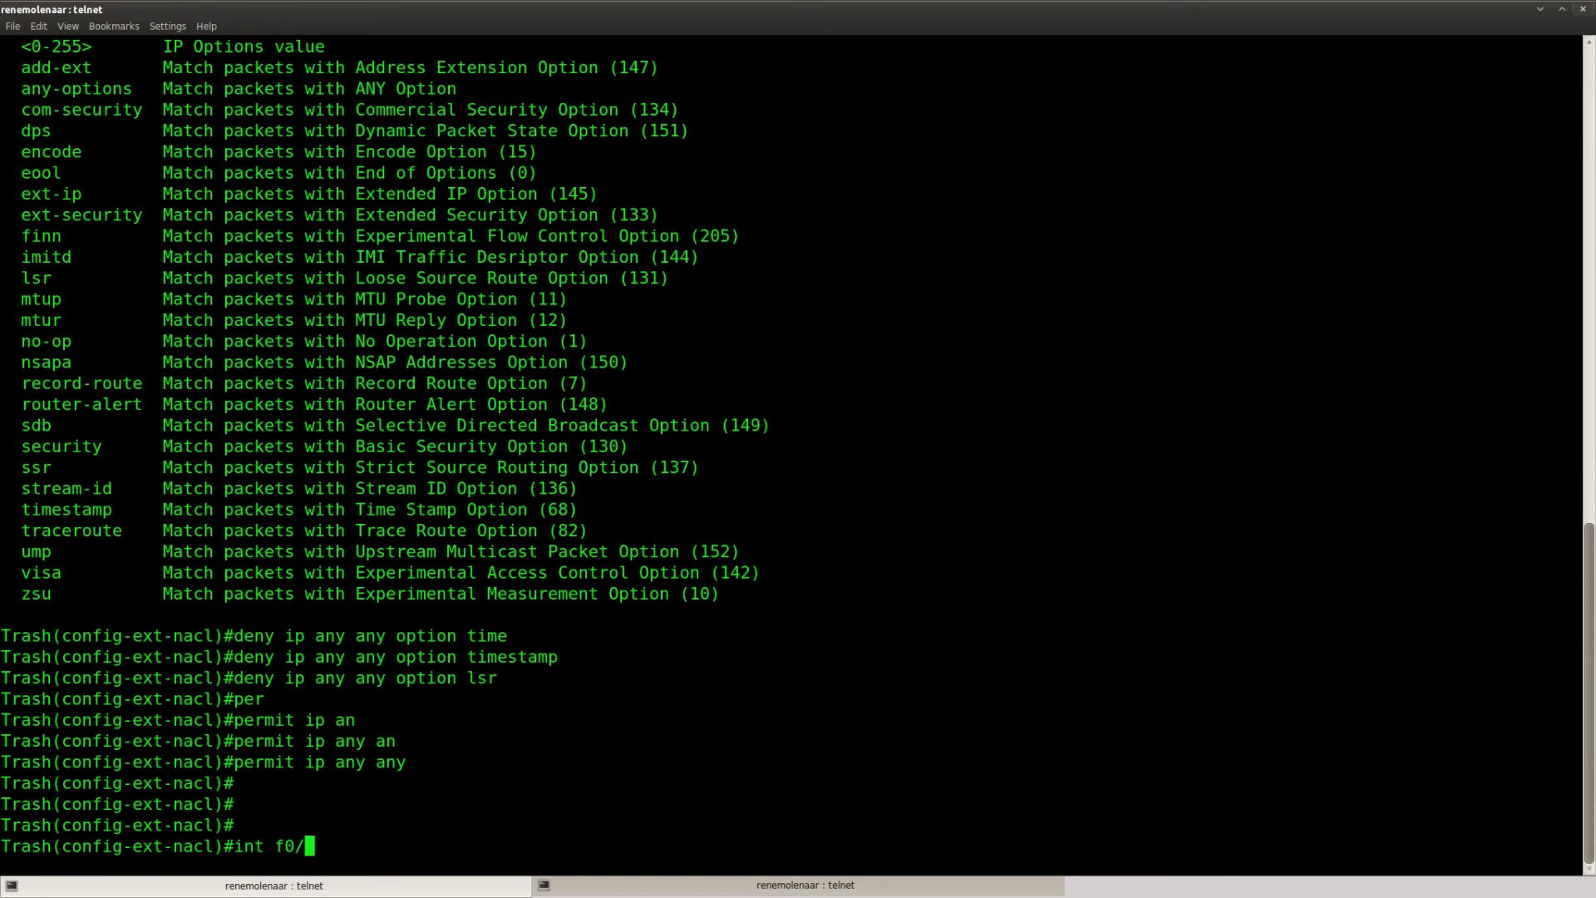
type("0")
key("Return")
type("ip access-")
key("Tab")
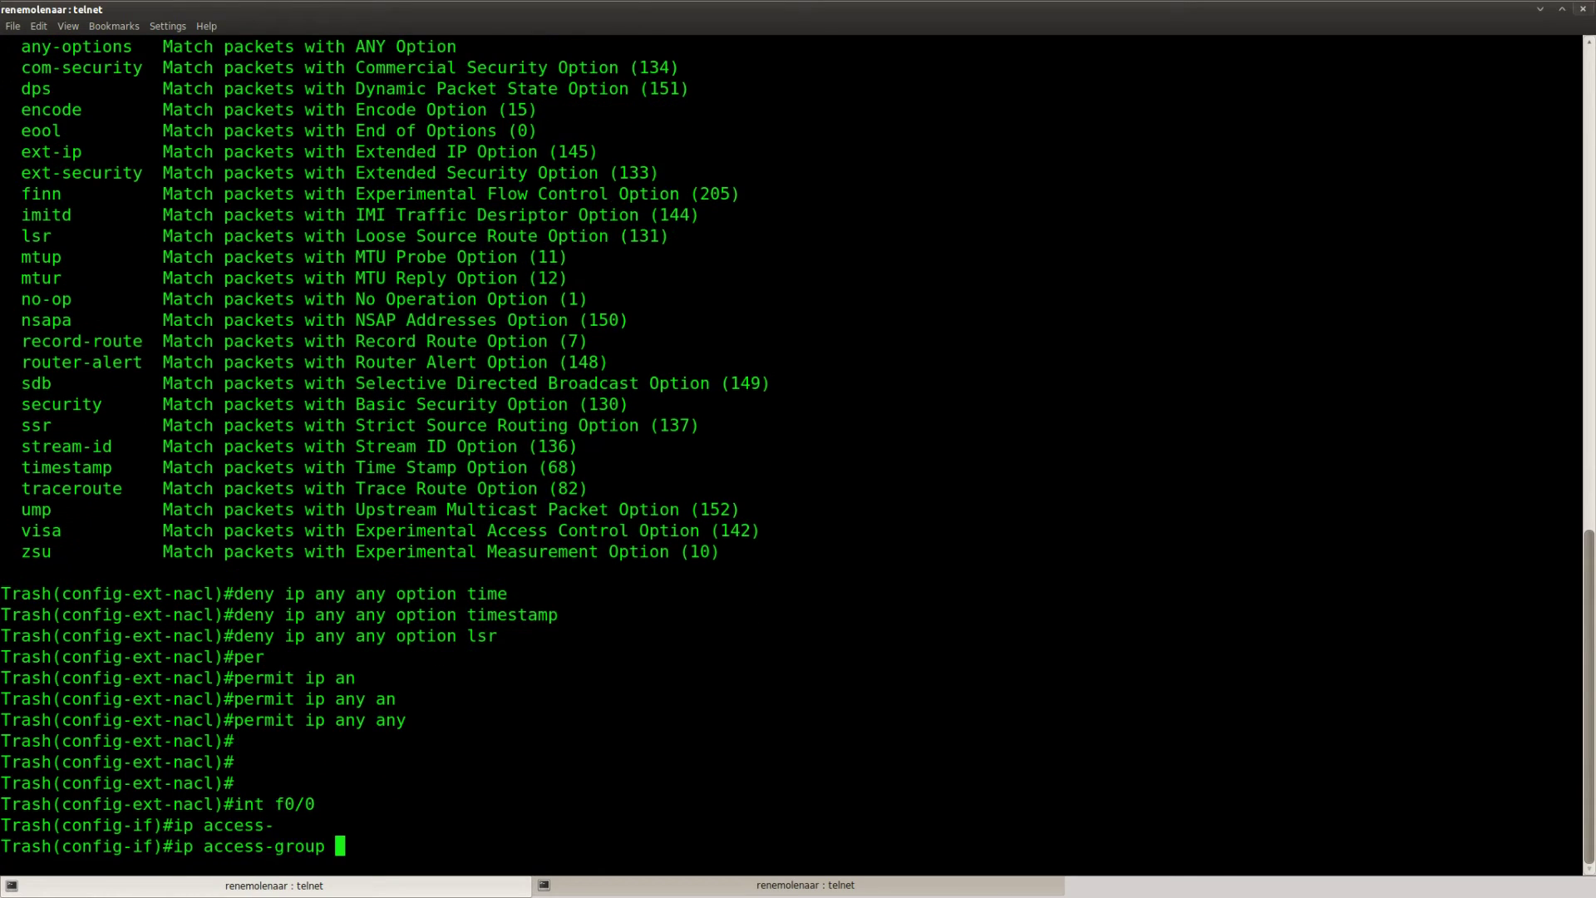
type("?")
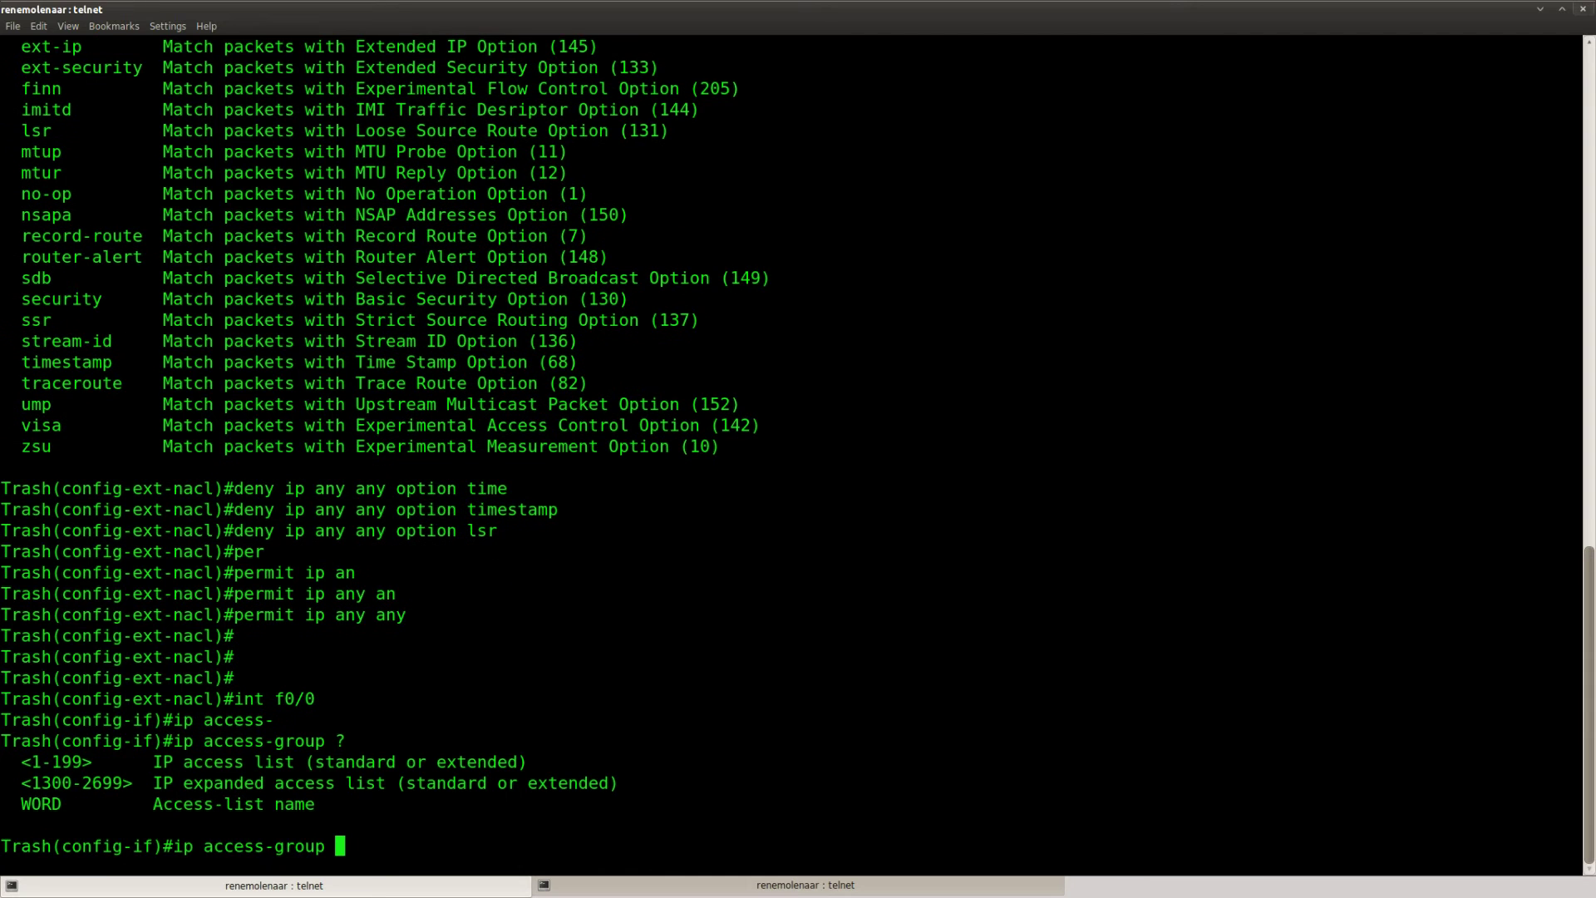
type("IPOPTION in")
key("Return")
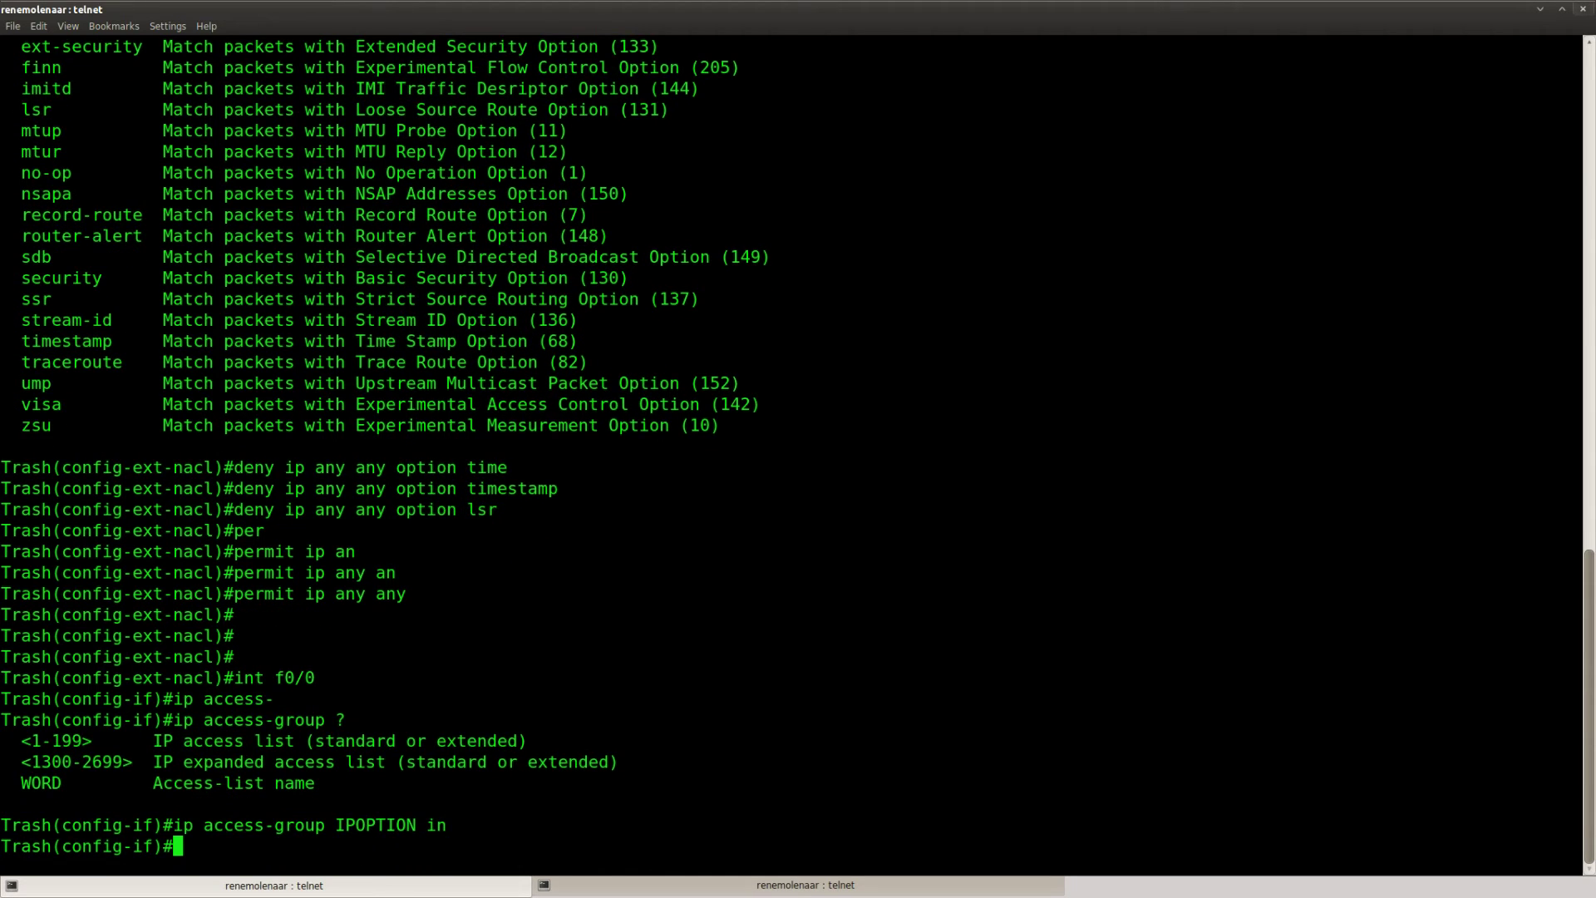
Exit configuration with Ctrl+Z, run show access-lists, and highlight timestamp in entry 10
key("ctrl+z")
key("Return")
key("Return")
key("Return")
key("Return")
type("sh")
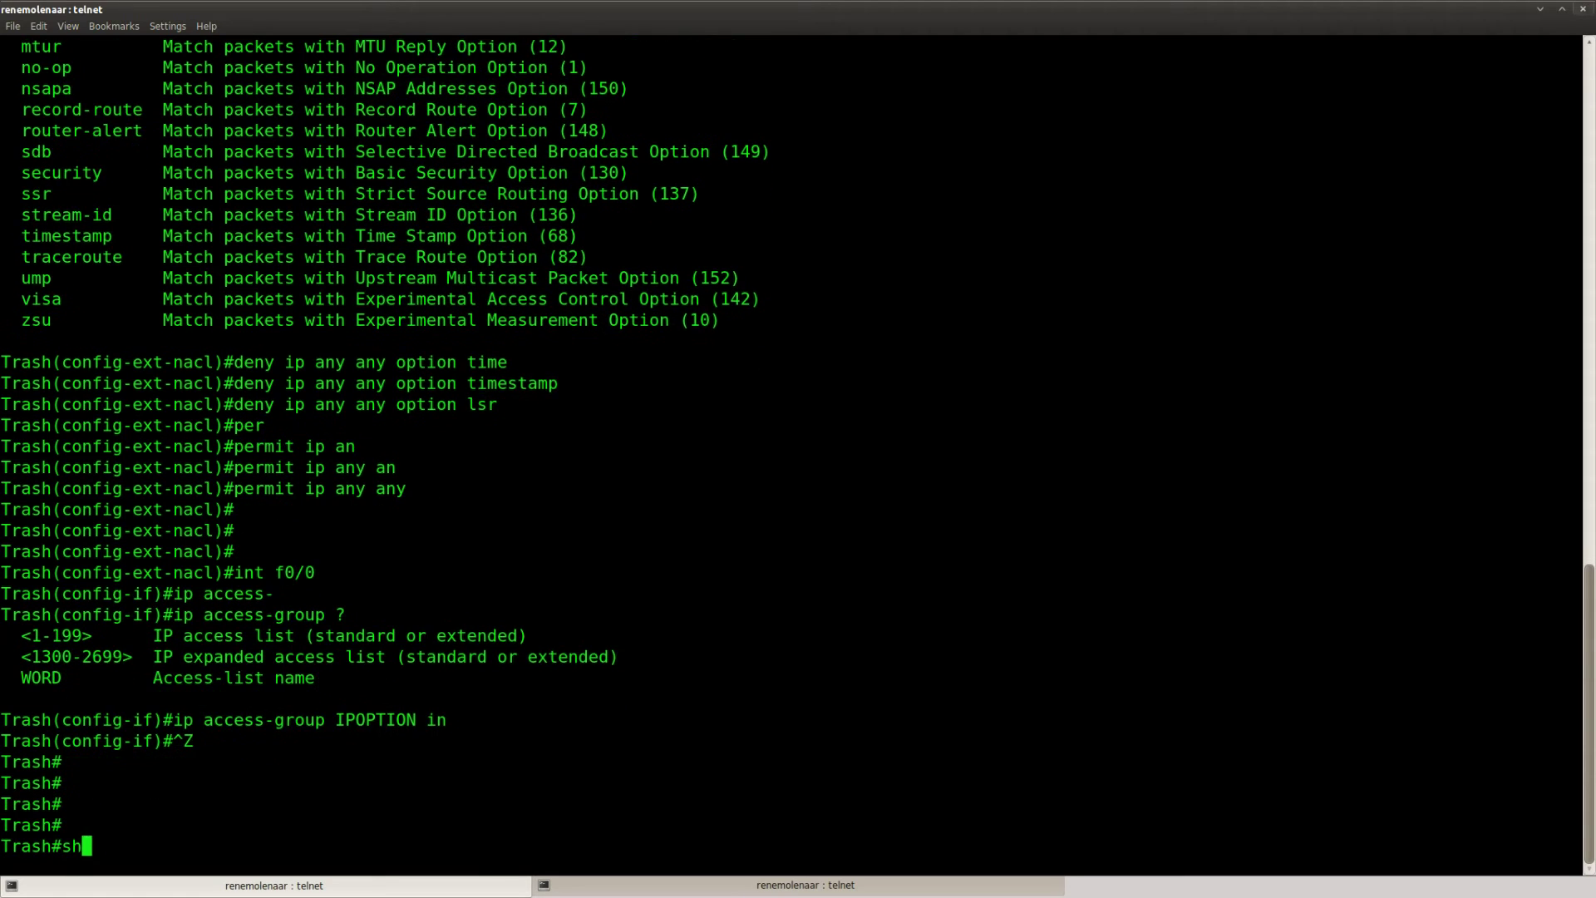
type("ow access-li")
key("Tab")
key("Return")
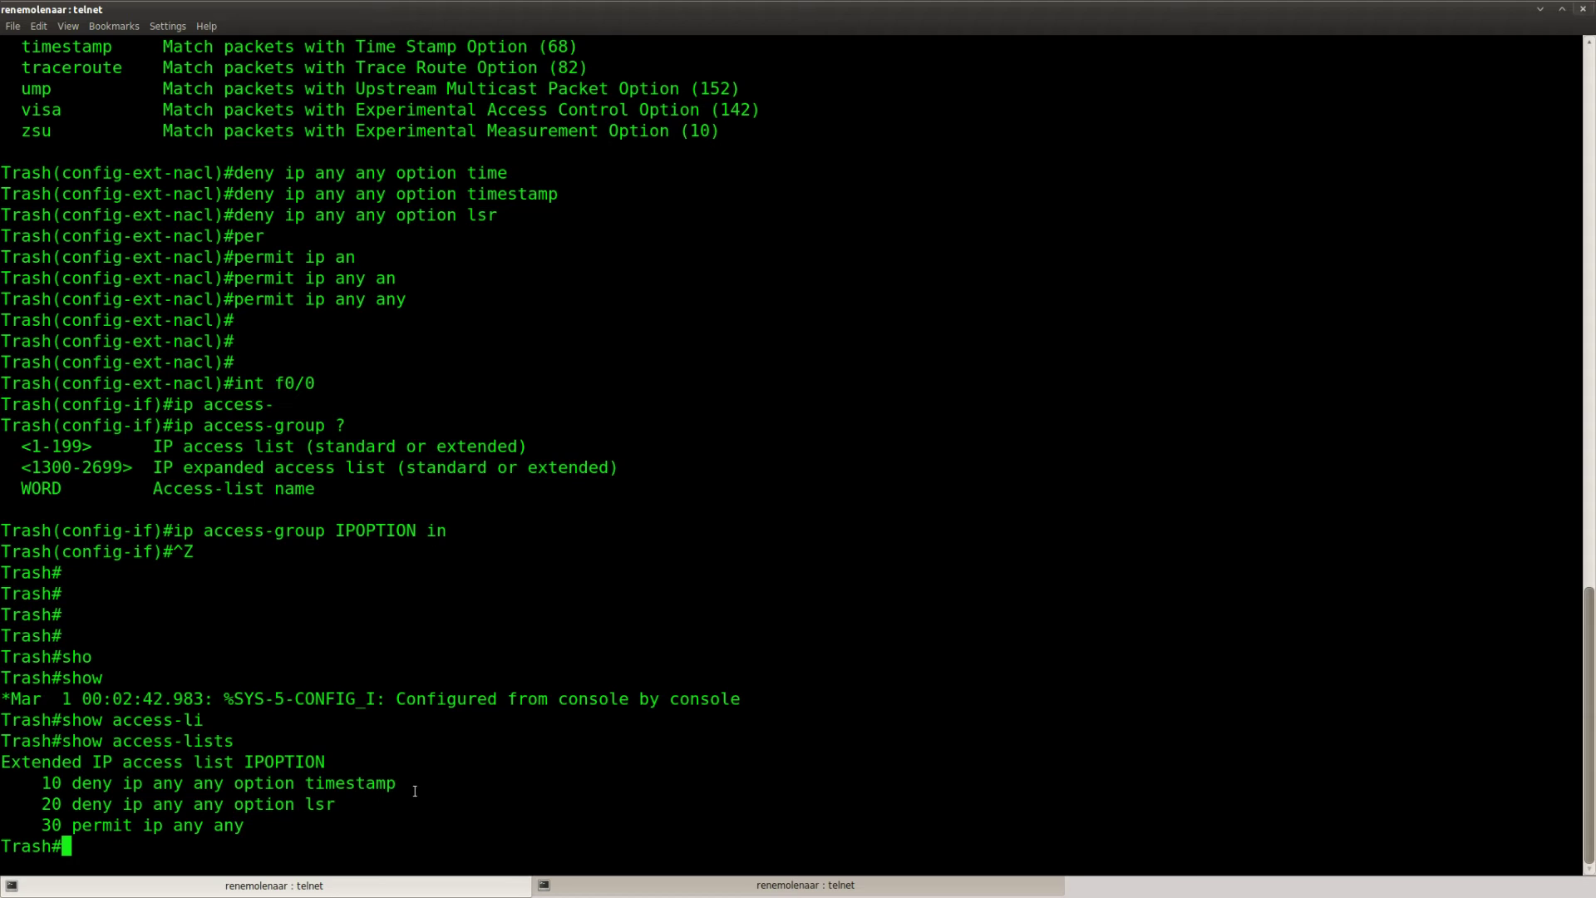
left_click_drag(413, 788, 11, 826)
On Crash, enter privileged mode and run show ip int brief to check its addresses
left_click(687, 888)
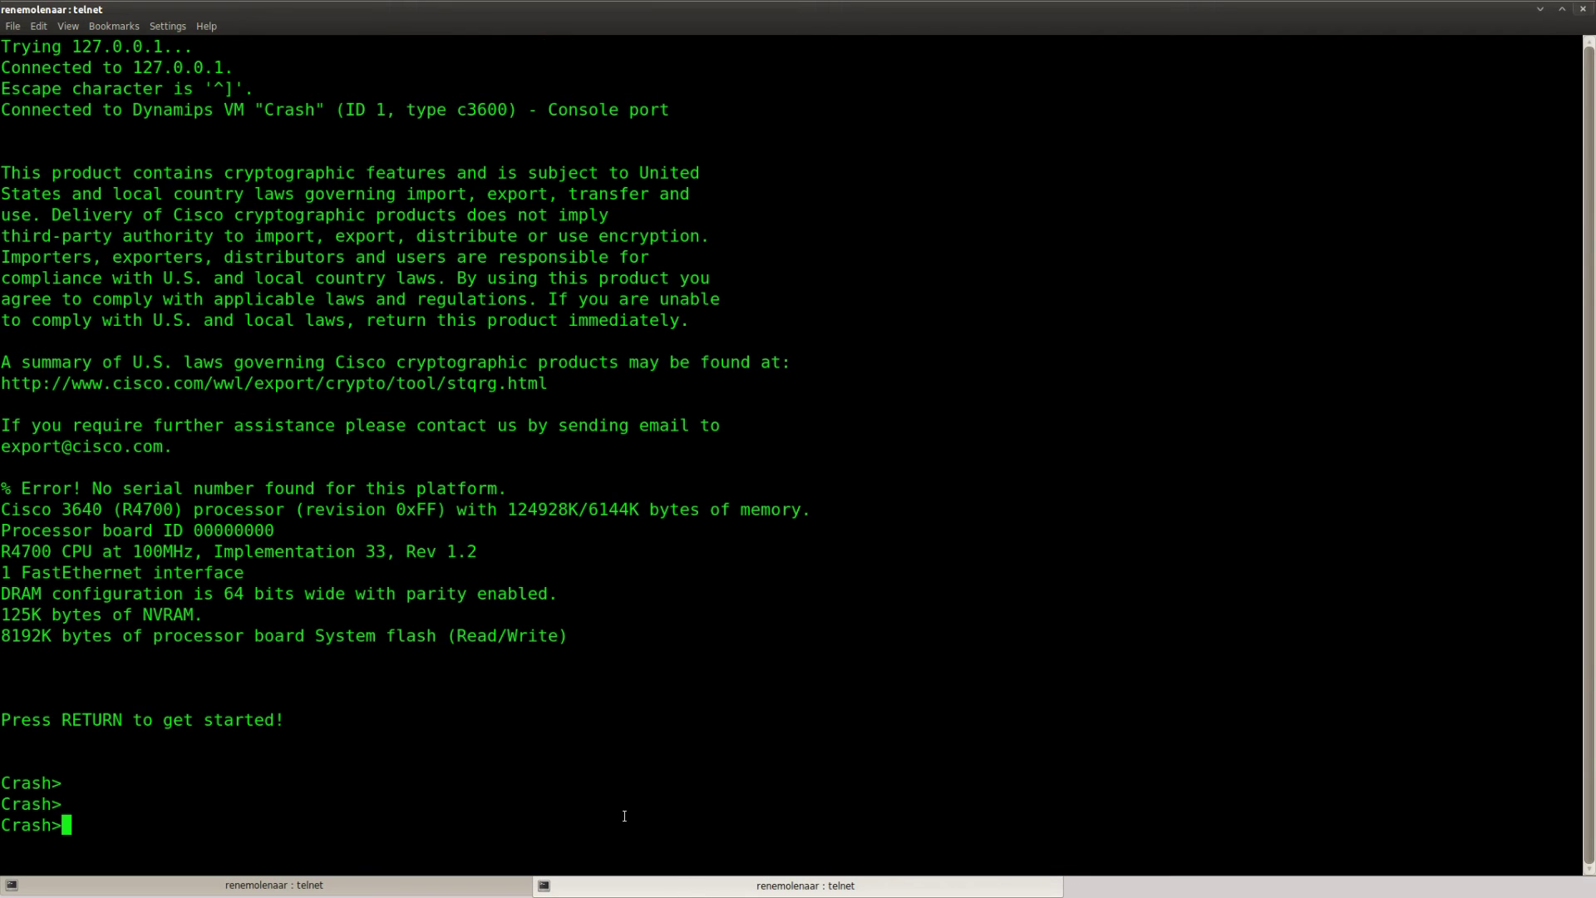
type("ena")
key("Return")
type("pin")
key("Tab")
type("192.168")
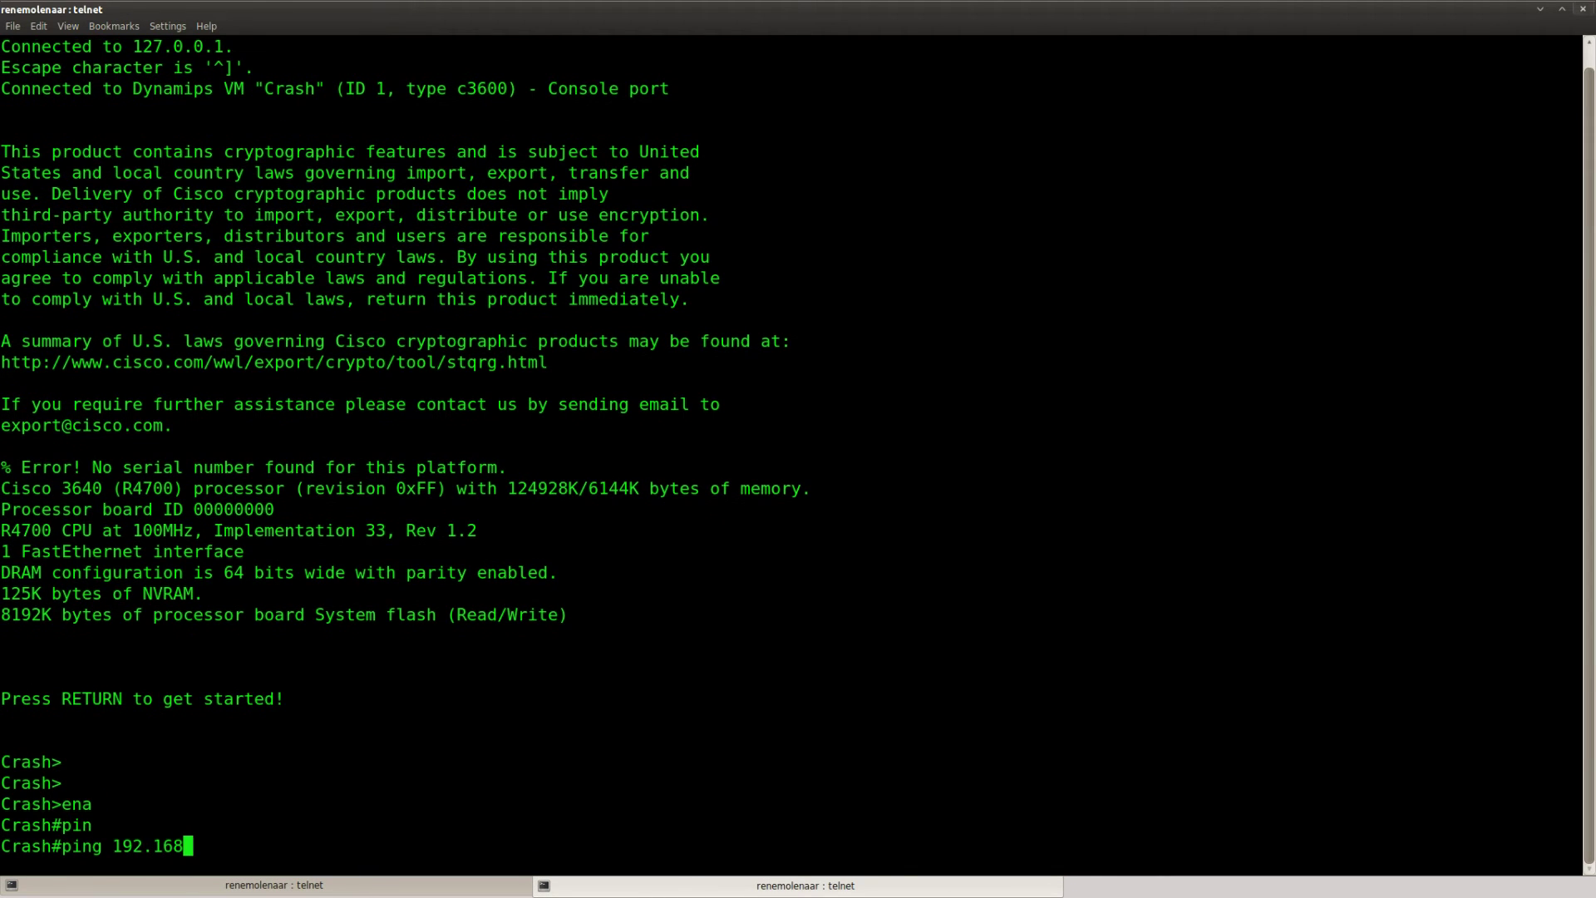
key("BackSpace")
key("BackSpace")
key("BackSpace")
key("BackSpace")
key("BackSpace")
key("BackSpace")
key("BackSpace")
key("BackSpace")
key("BackSpace")
key("BackSpace")
key("BackSpace")
key("BackSpace")
type("show ip int brief")
key("Return")
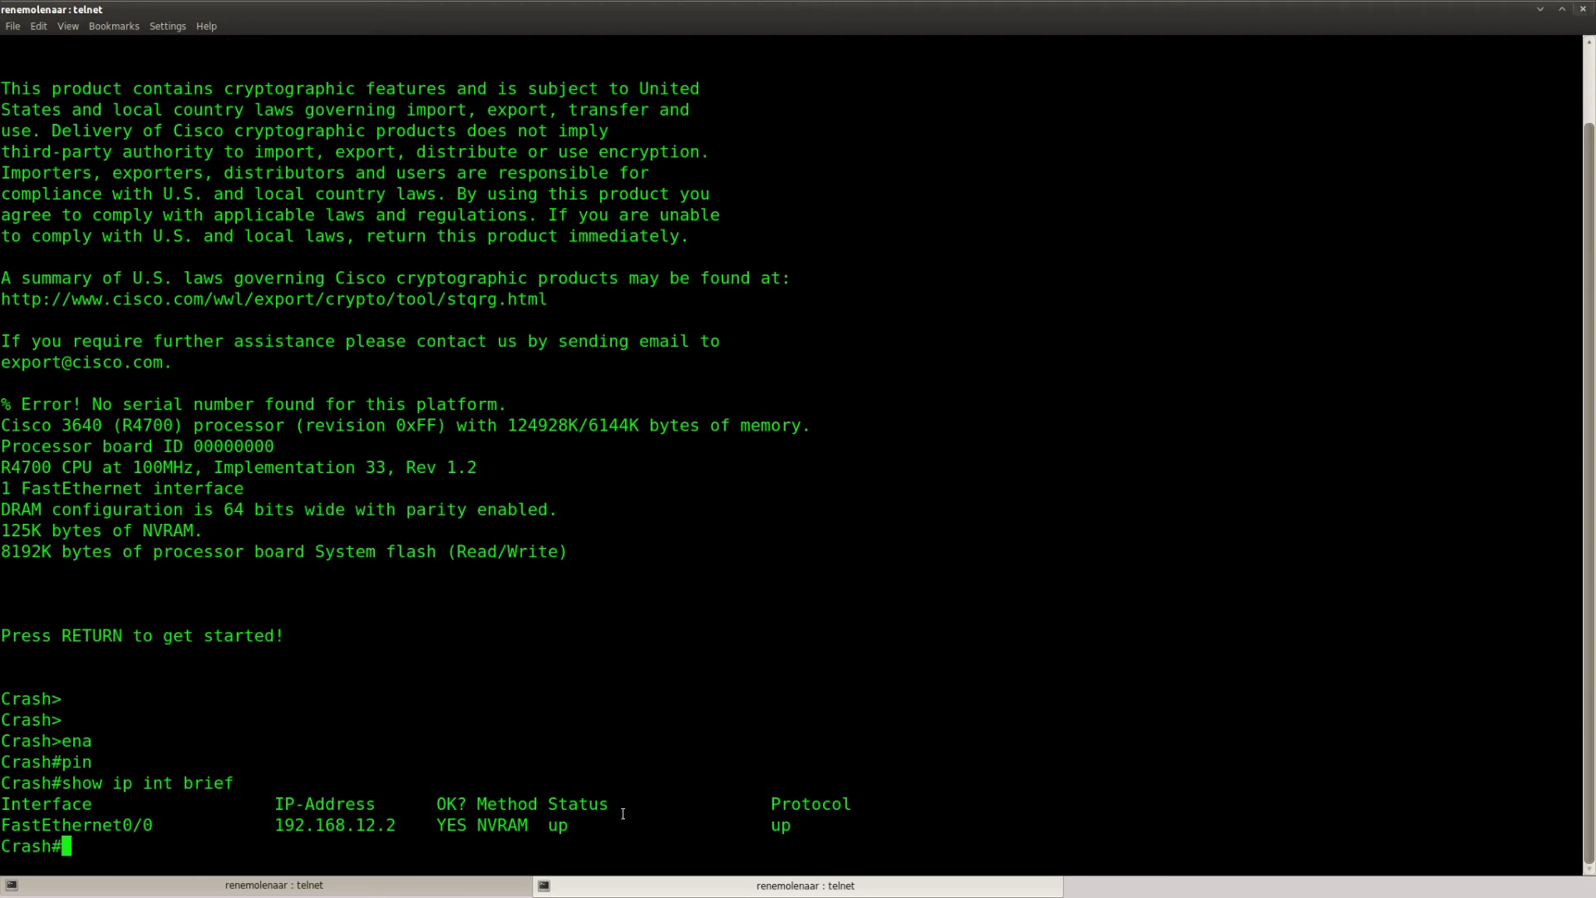
Ping 192.168.12.1 from Crash twice, both succeeding at 100 percent
type("ping 192.168.12.1")
key("Return")
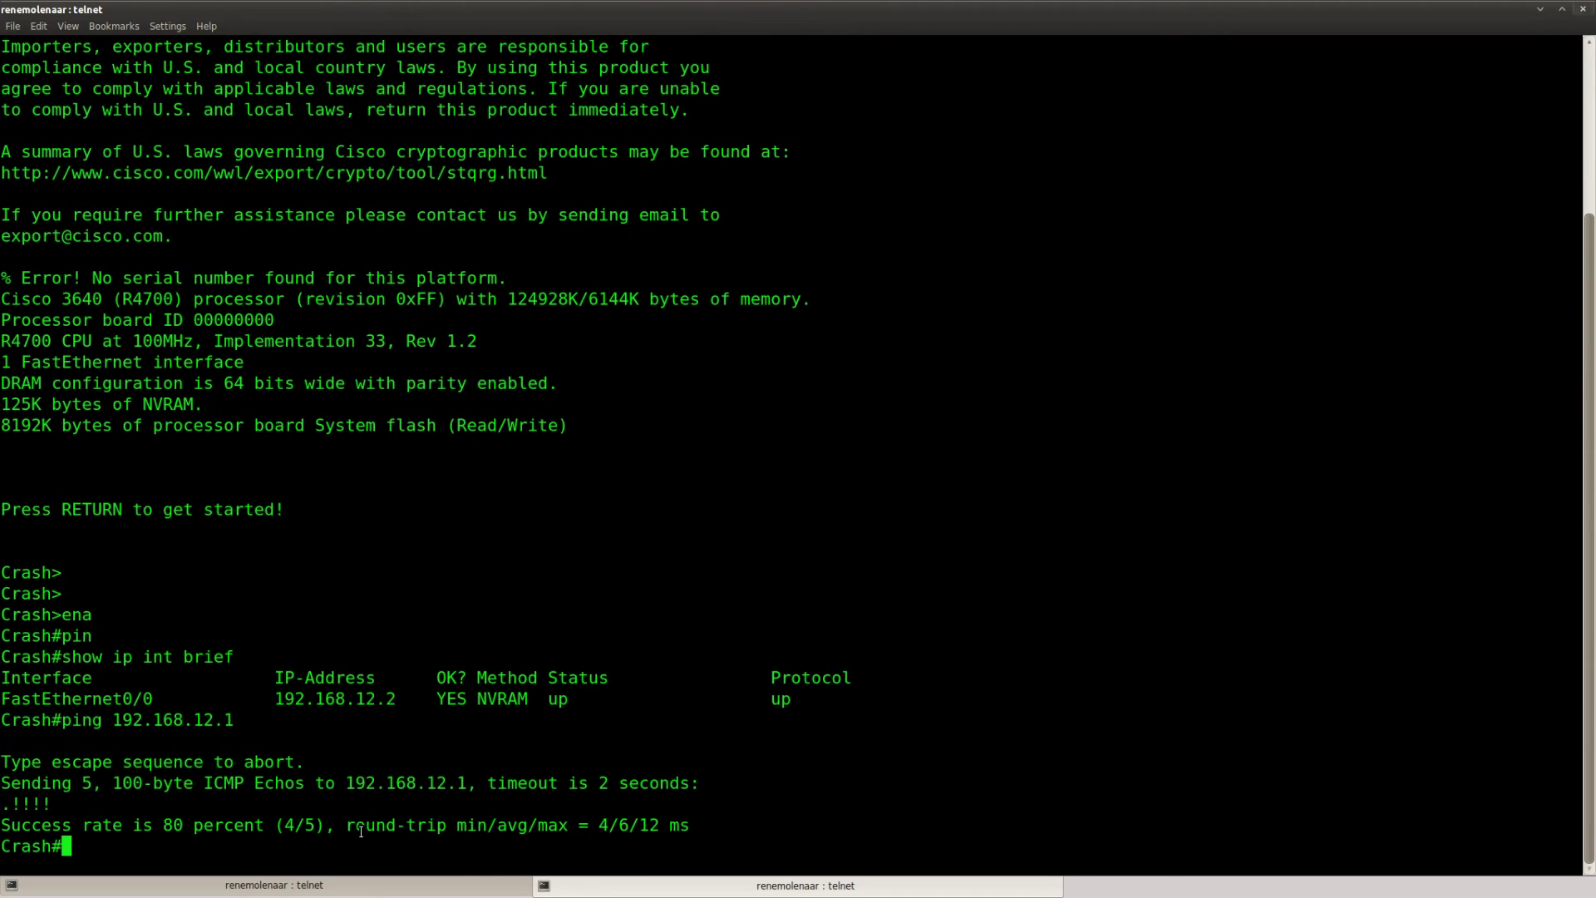
key("Return")
key("Up")
key("Return")
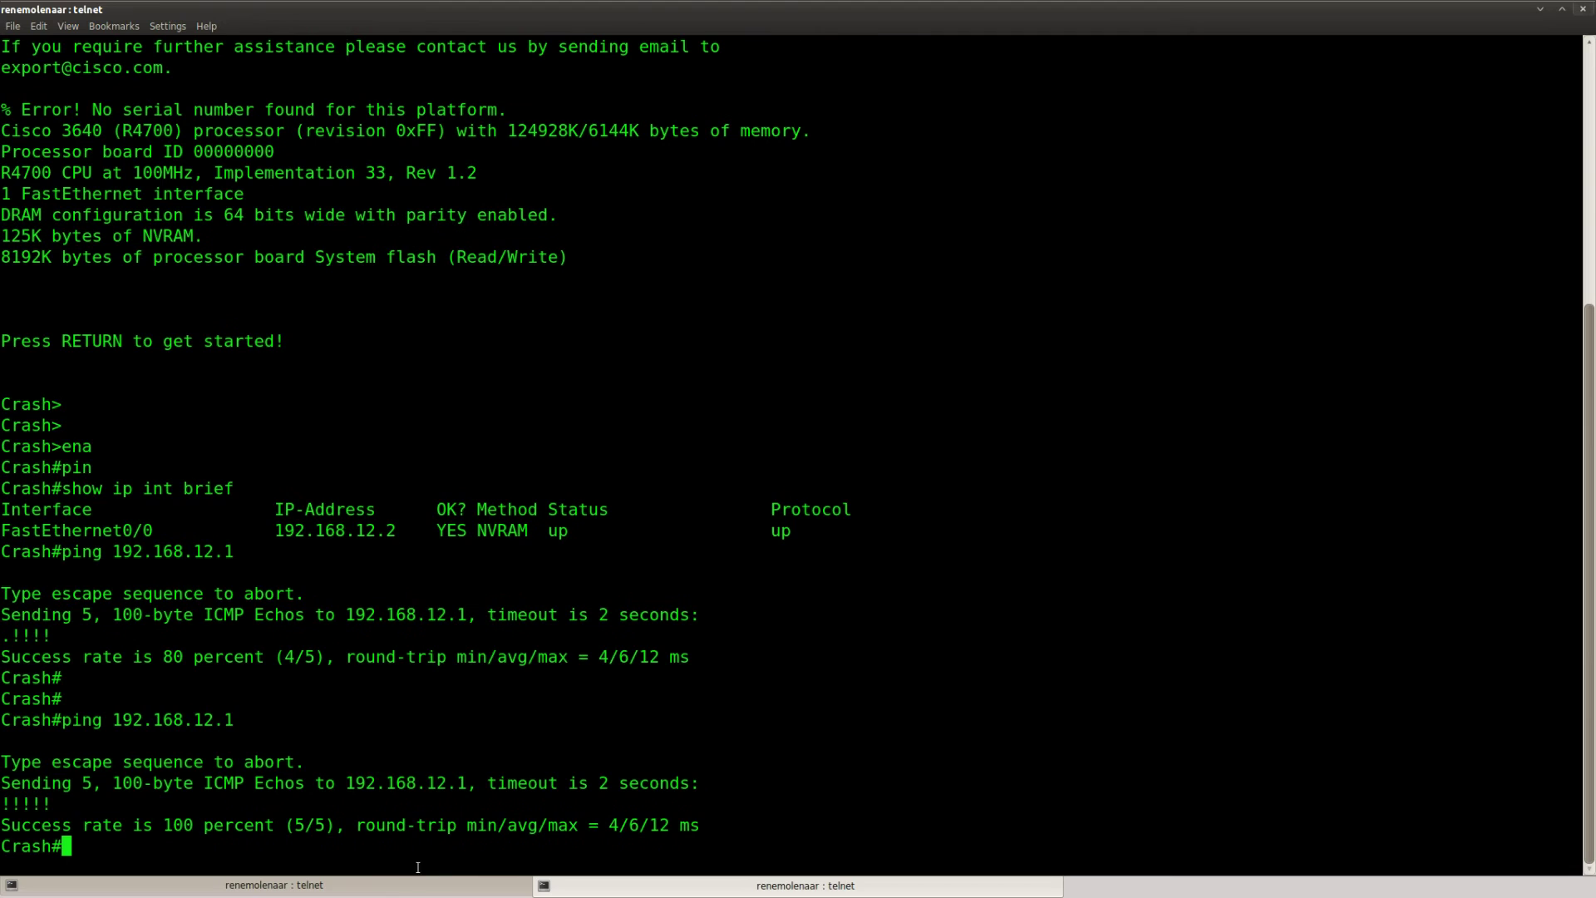
left_click(391, 888)
Rerun show access-lists on Trash and highlight the permit entry (27 matches) plus the timestamp and lsr denies
left_click(375, 822)
key("Up")
key("Return")
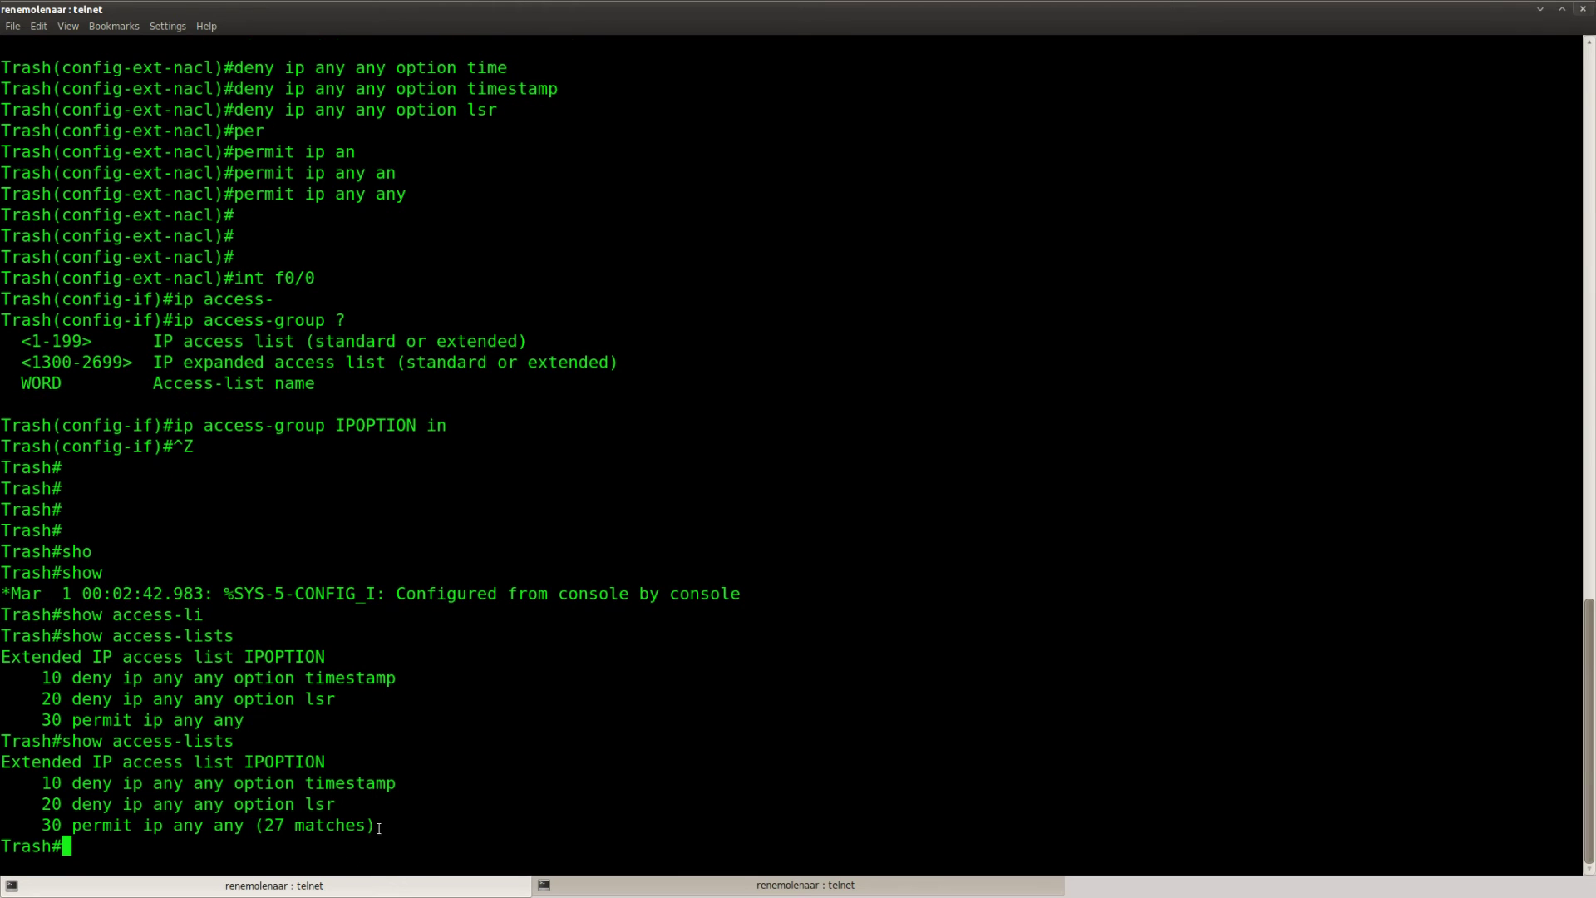
left_click_drag(379, 828, 41, 826)
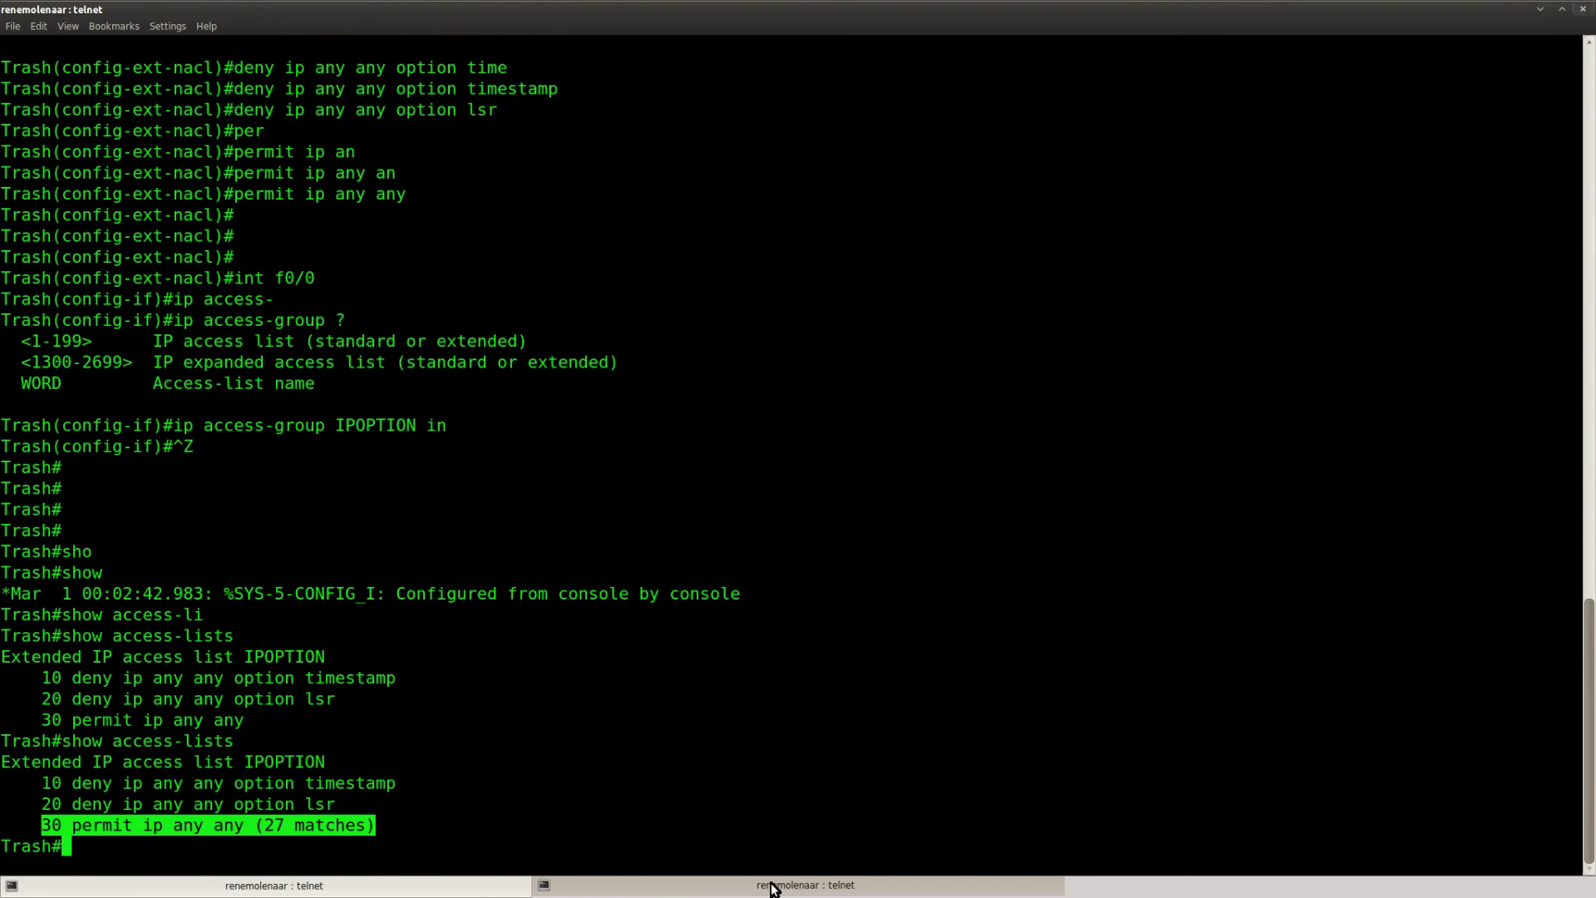
left_click_drag(397, 783, 42, 784)
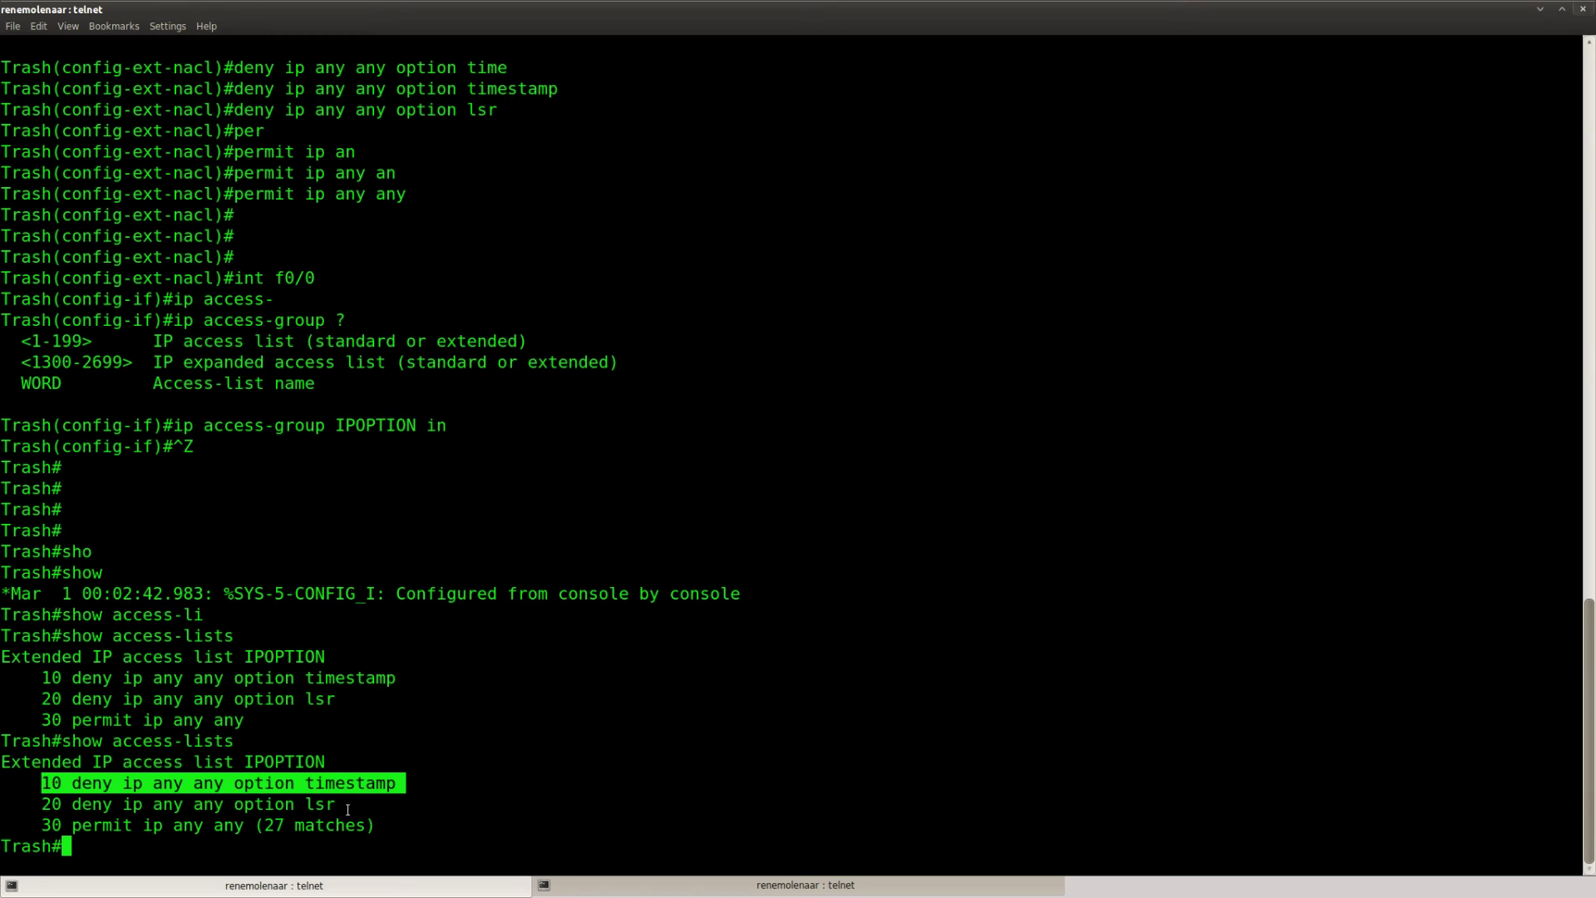
left_click_drag(341, 804, 12, 804)
left_click(516, 886)
Start an extended ping to 192.168.12.1, keeping count 5, size 100, and other defaults
key("Return")
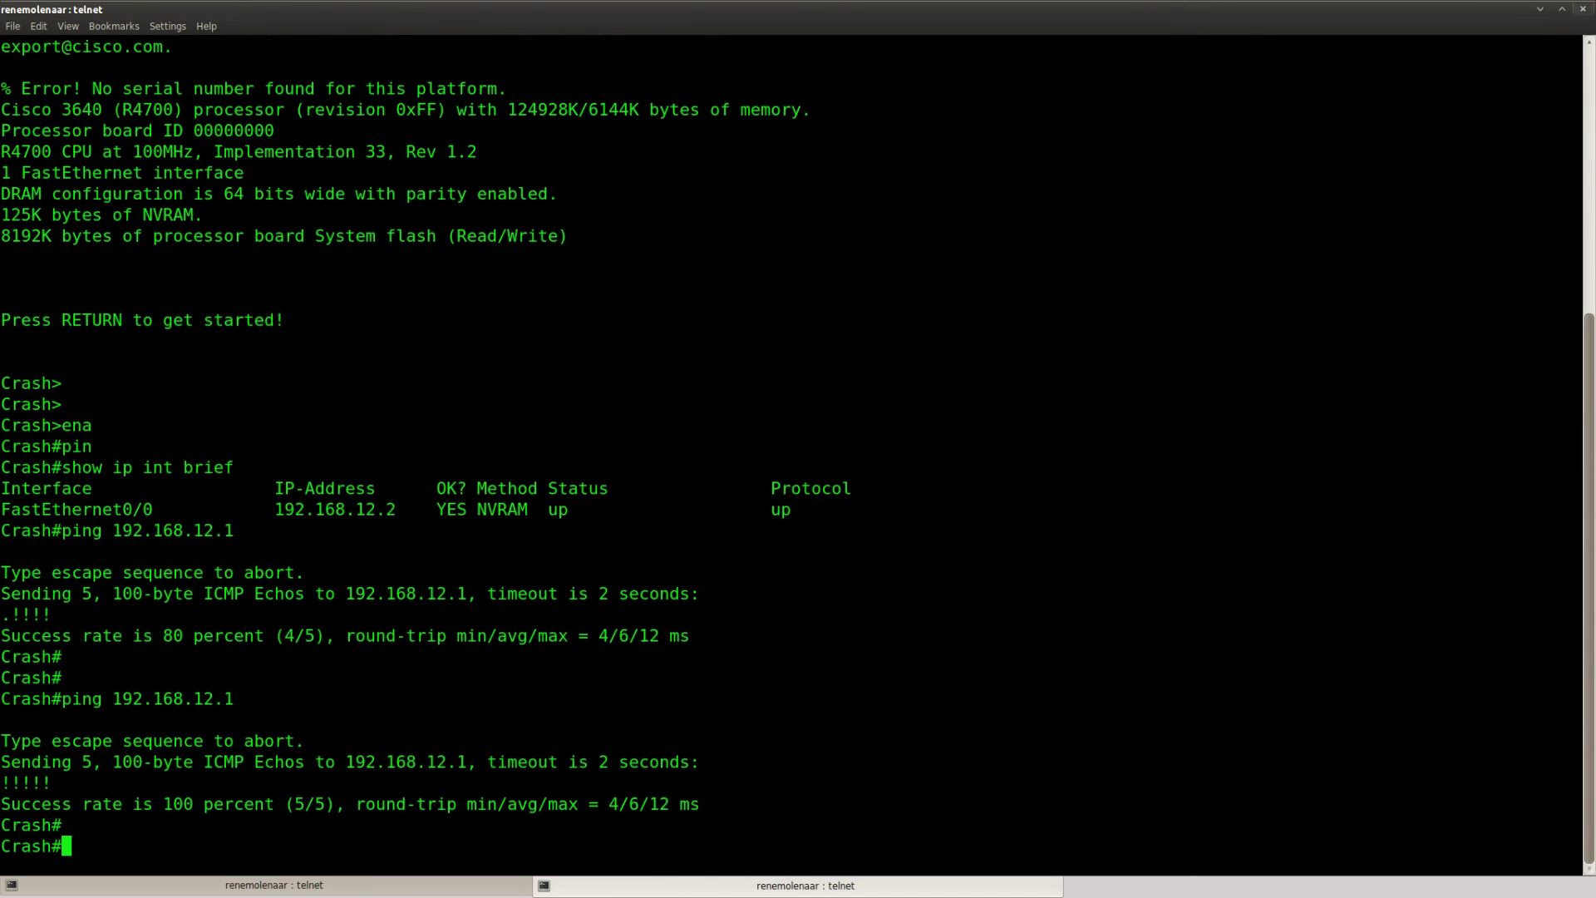
type("pin")
key("Tab")
key("Return")
key("Return")
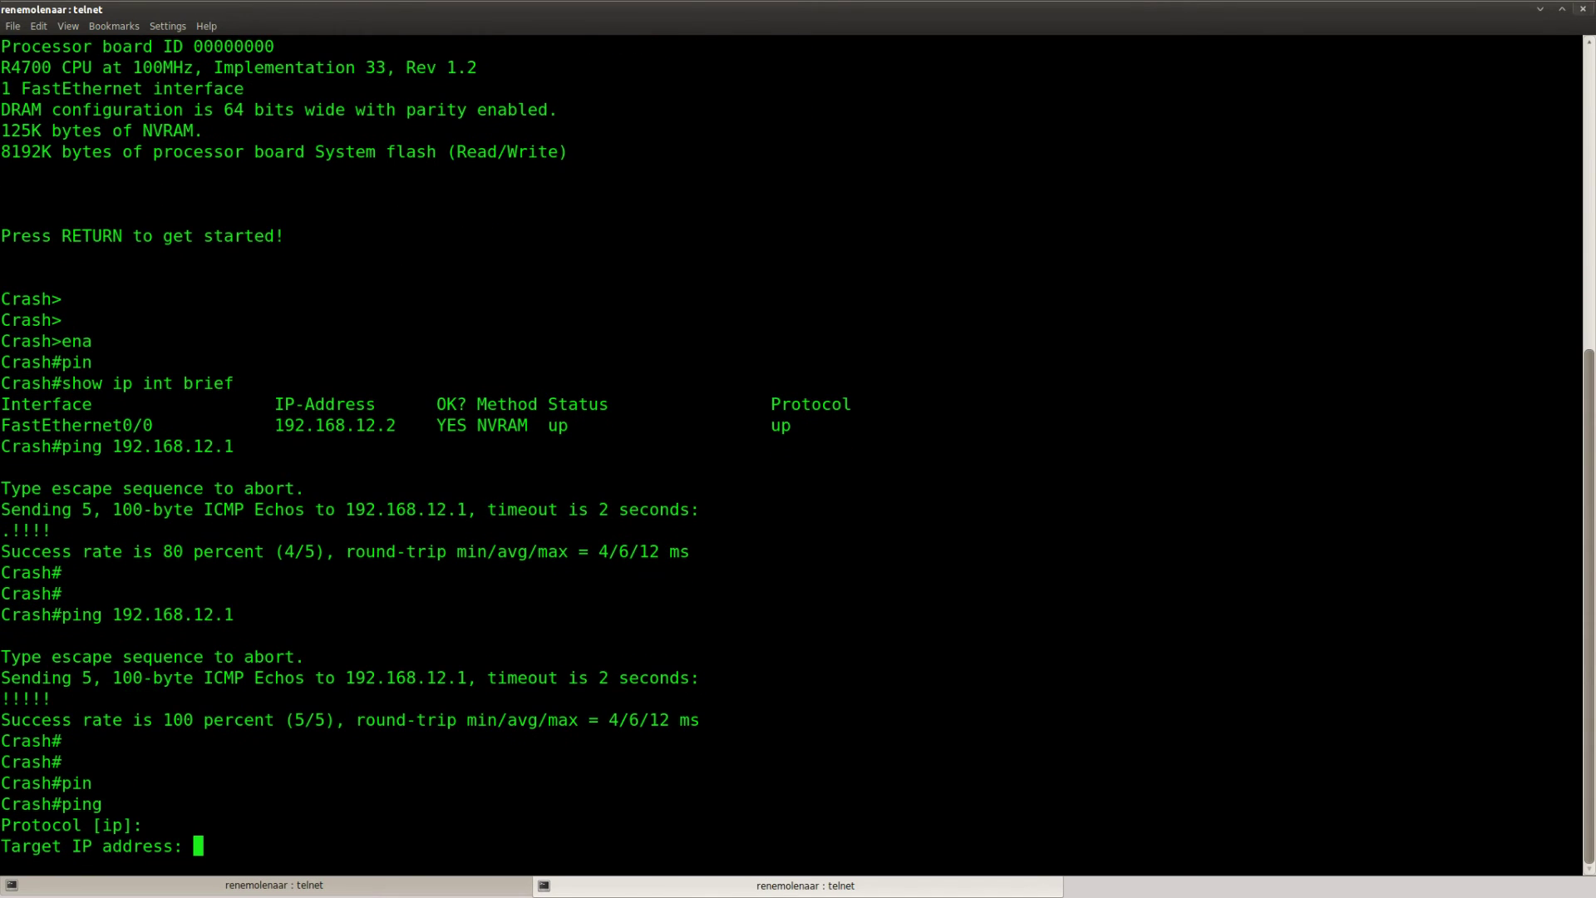
type("192.168.12.1")
key("Return")
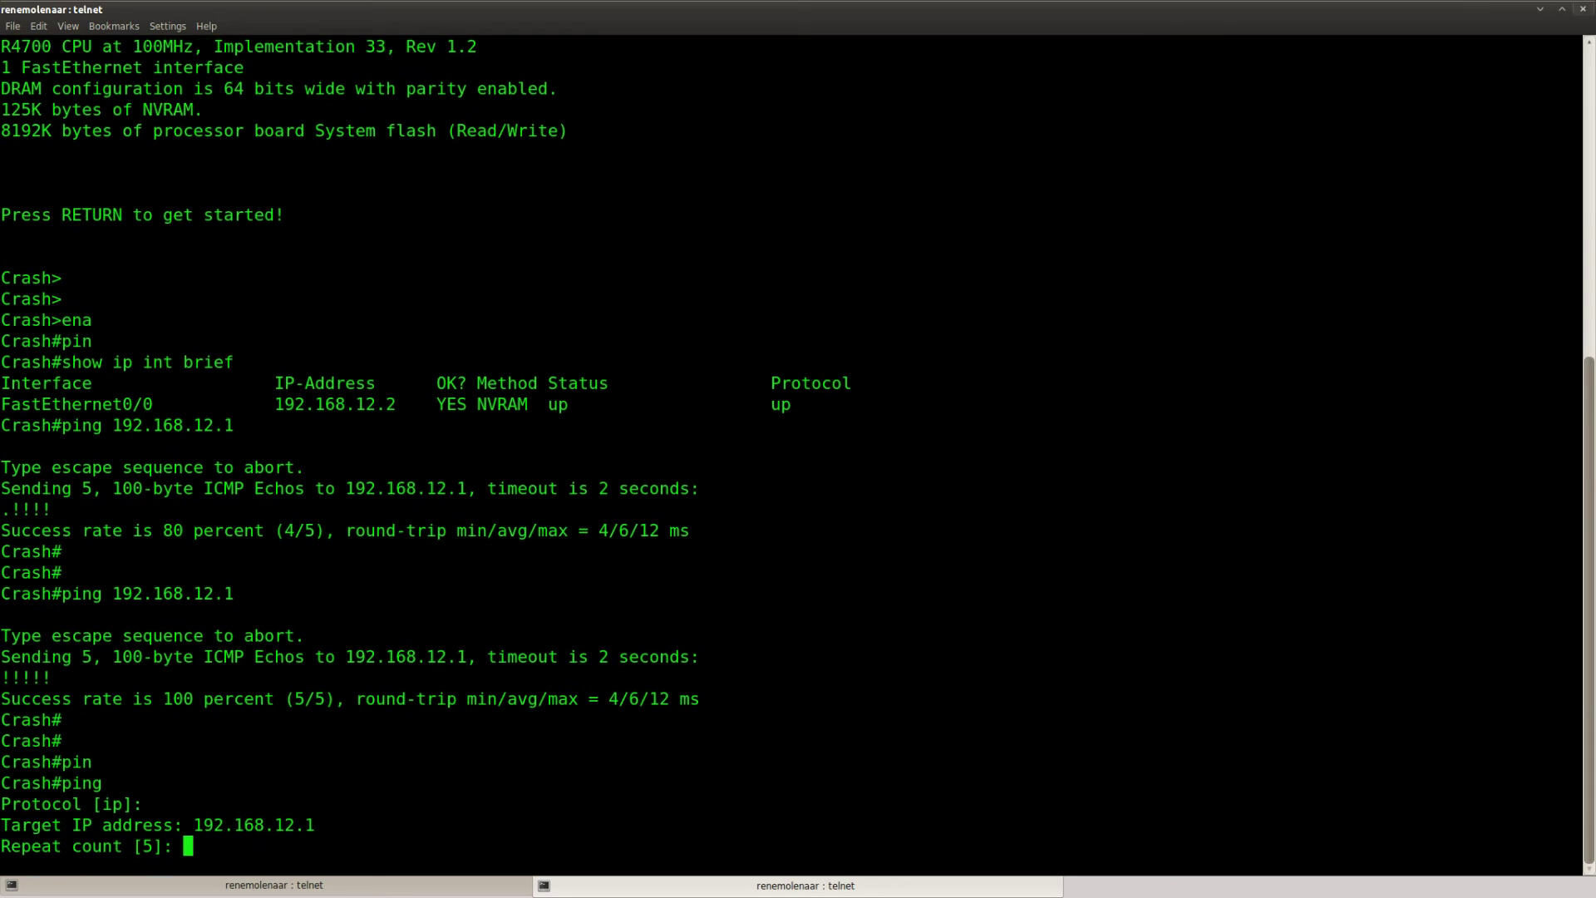
key("Return")
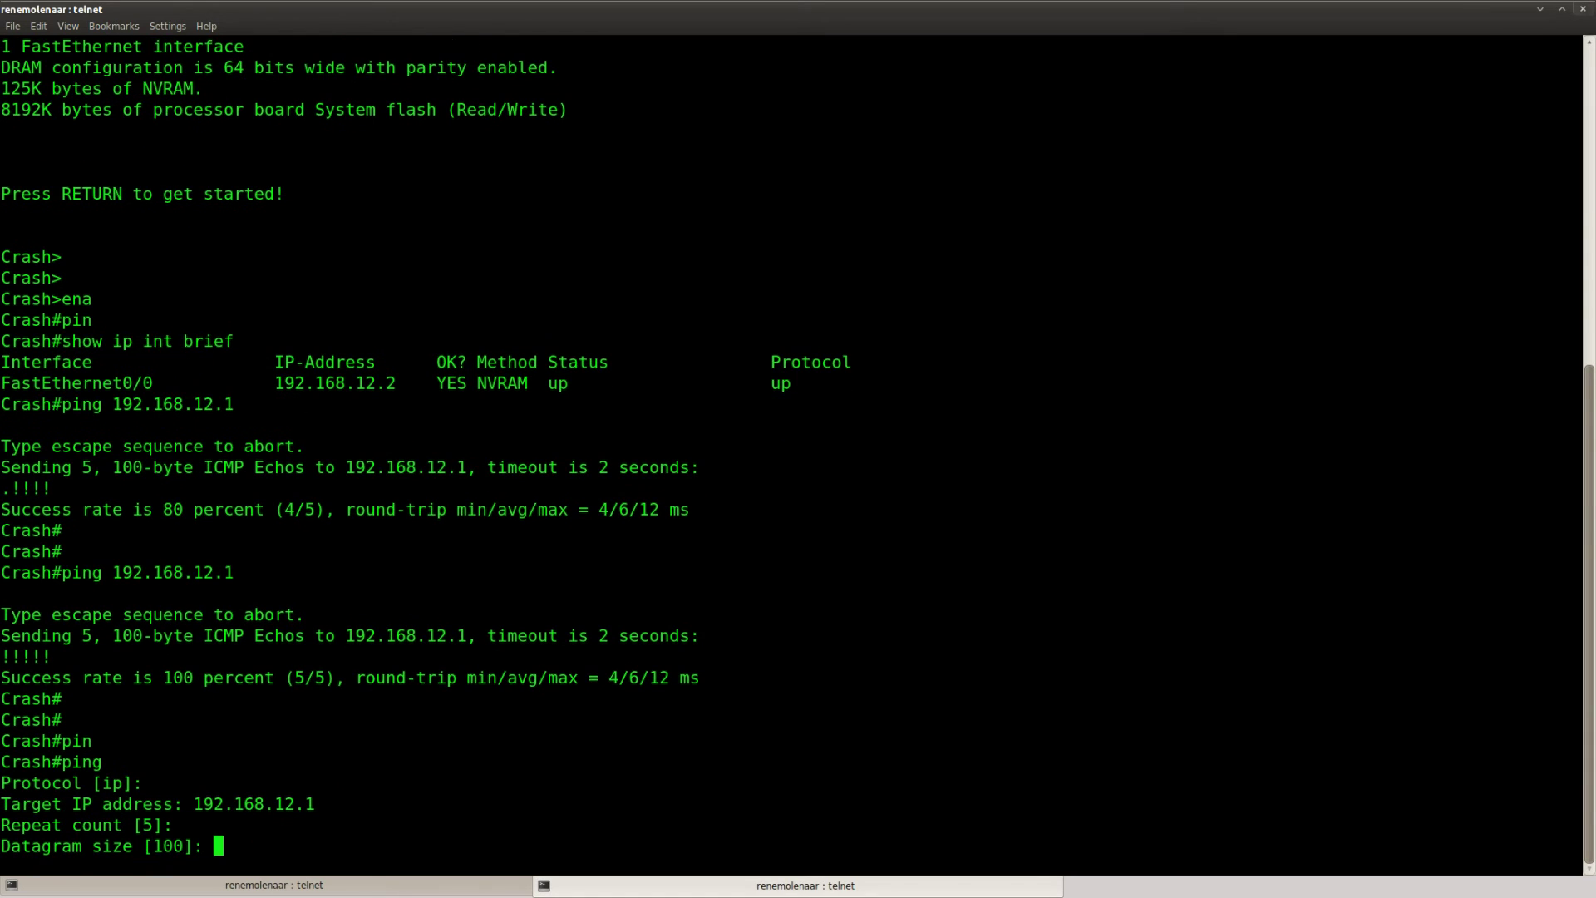
key("Return")
key("Return")
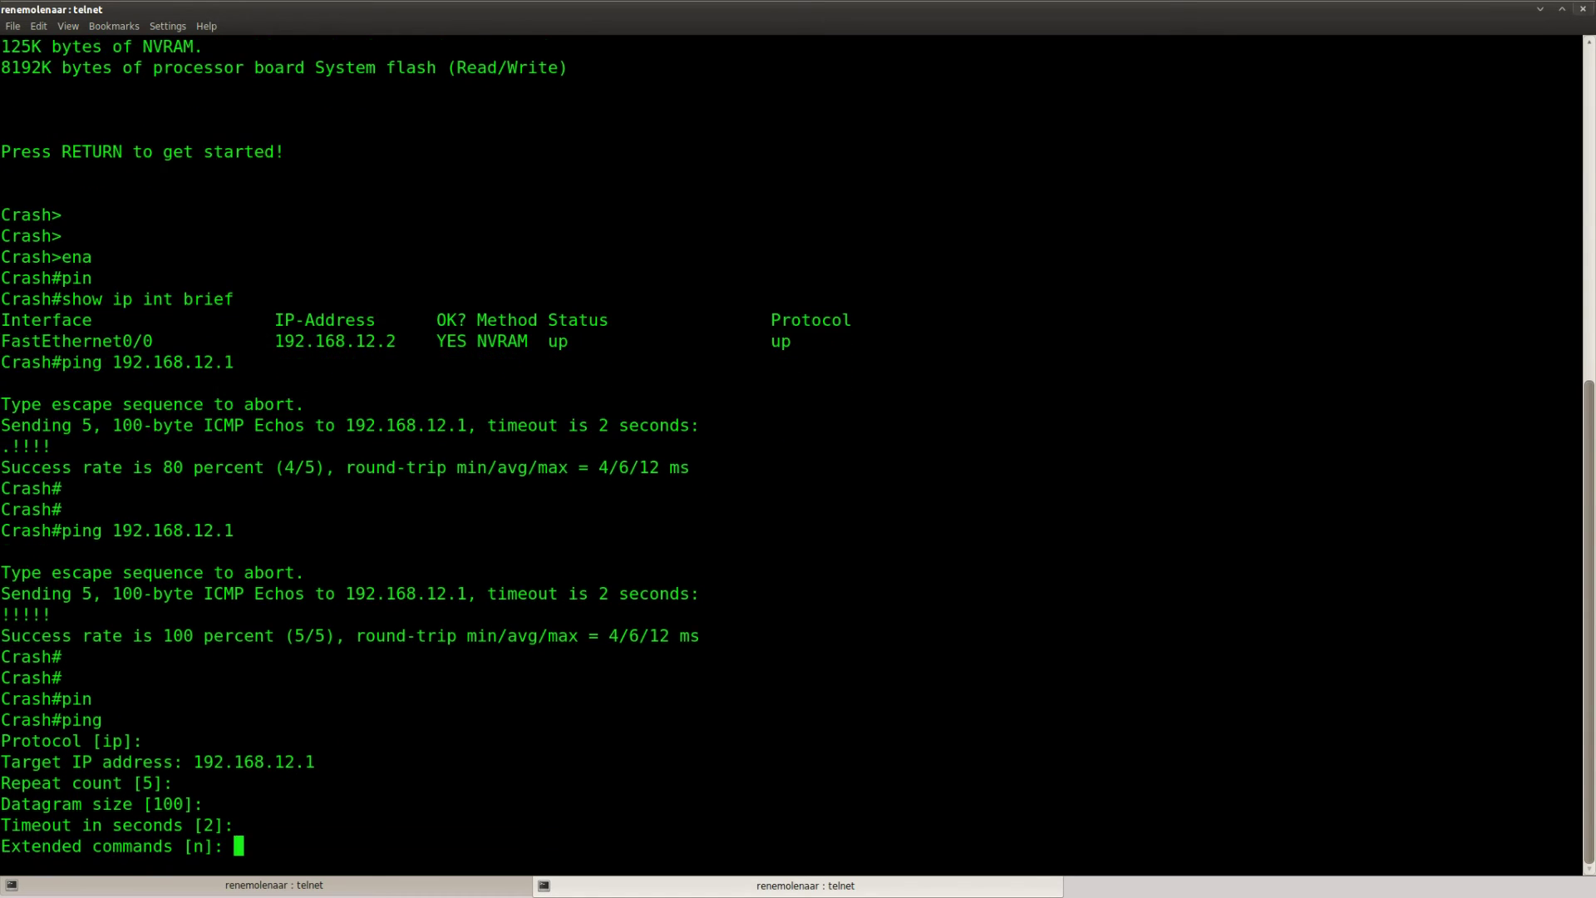
type("y")
key("Return")
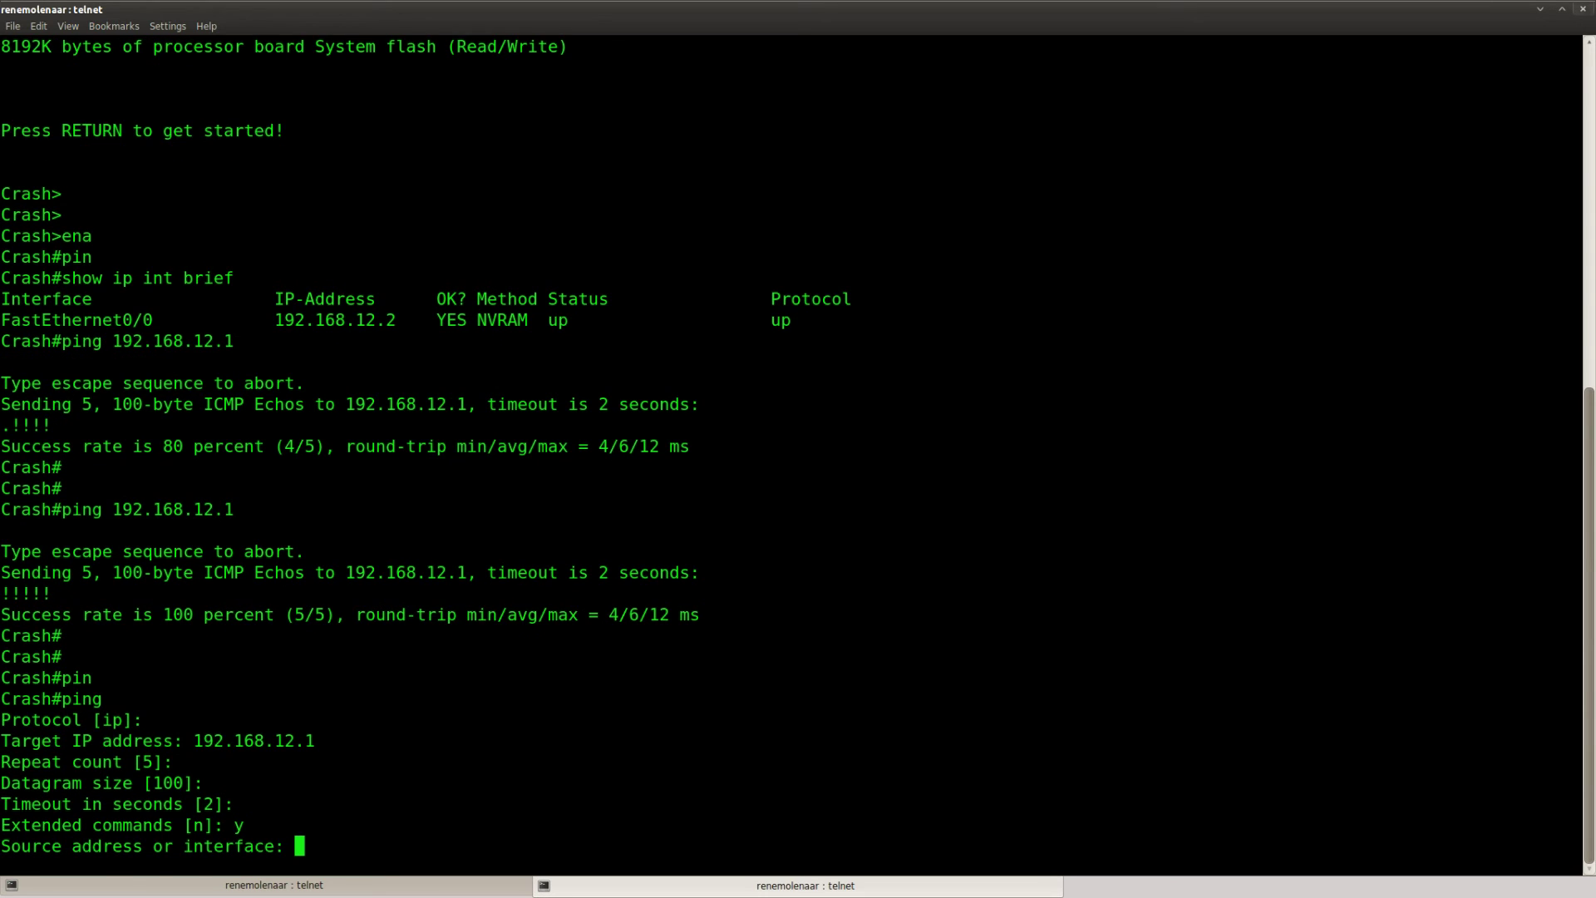
key("Return")
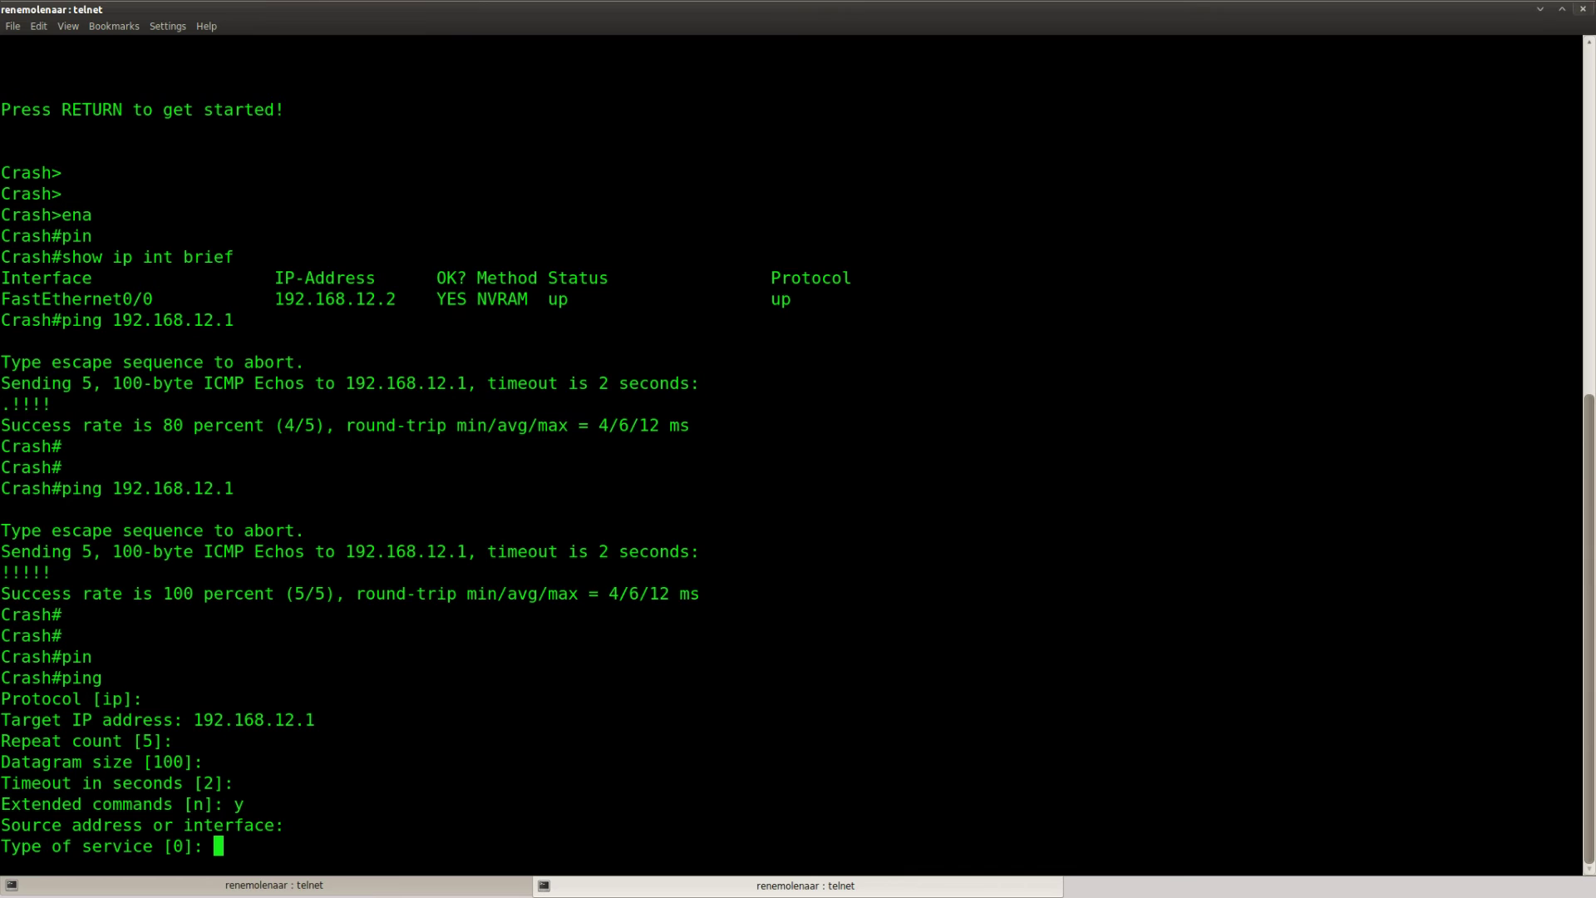
key("Return")
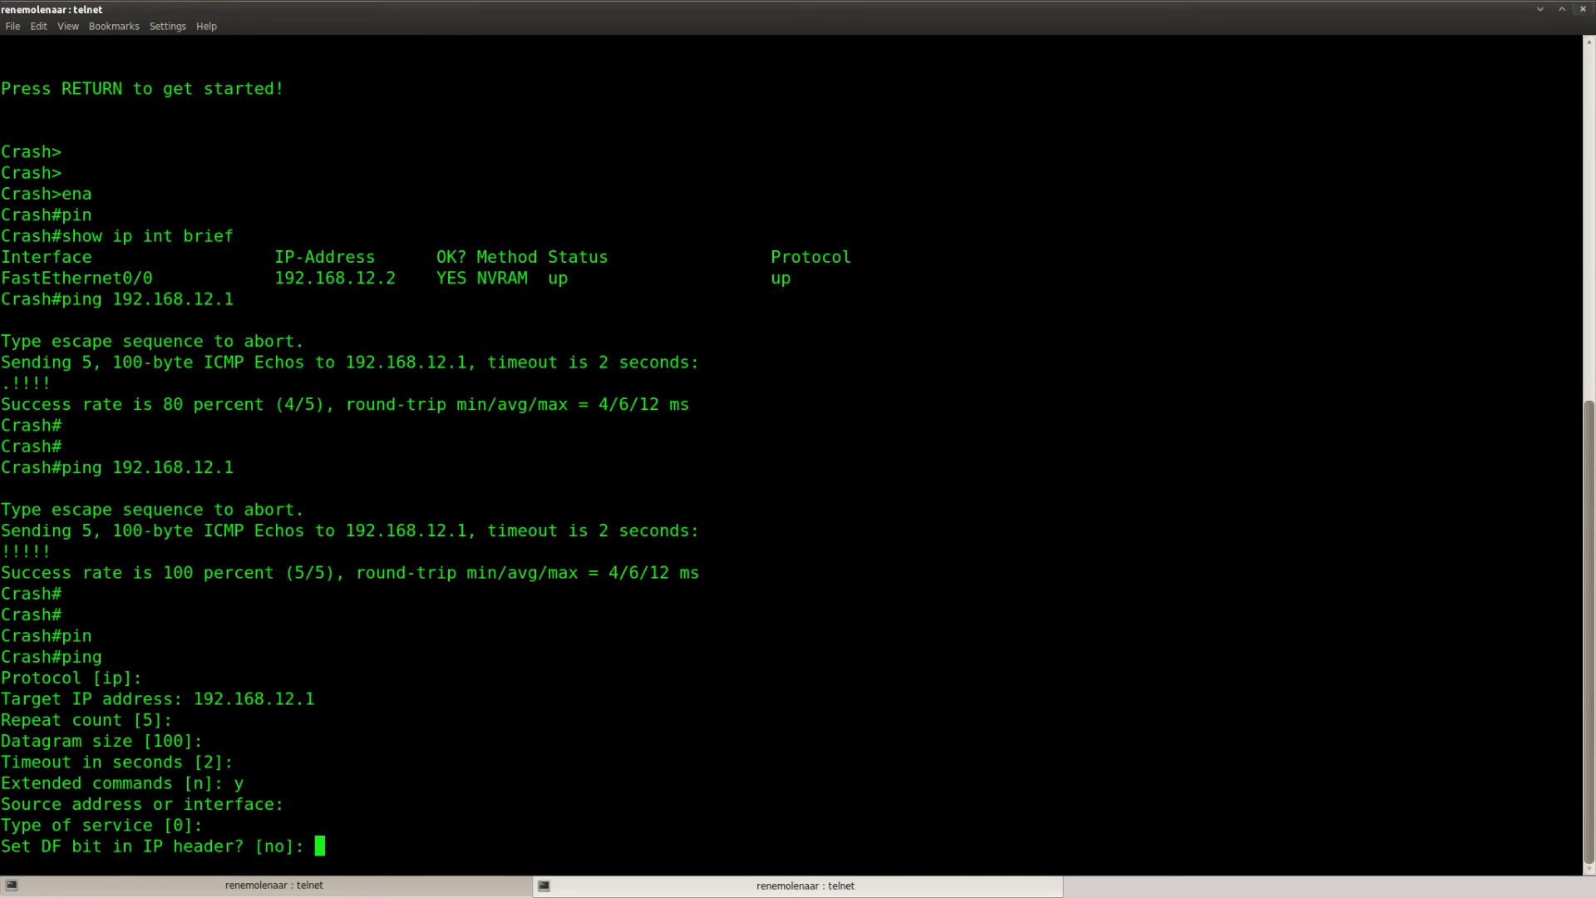
key("Return")
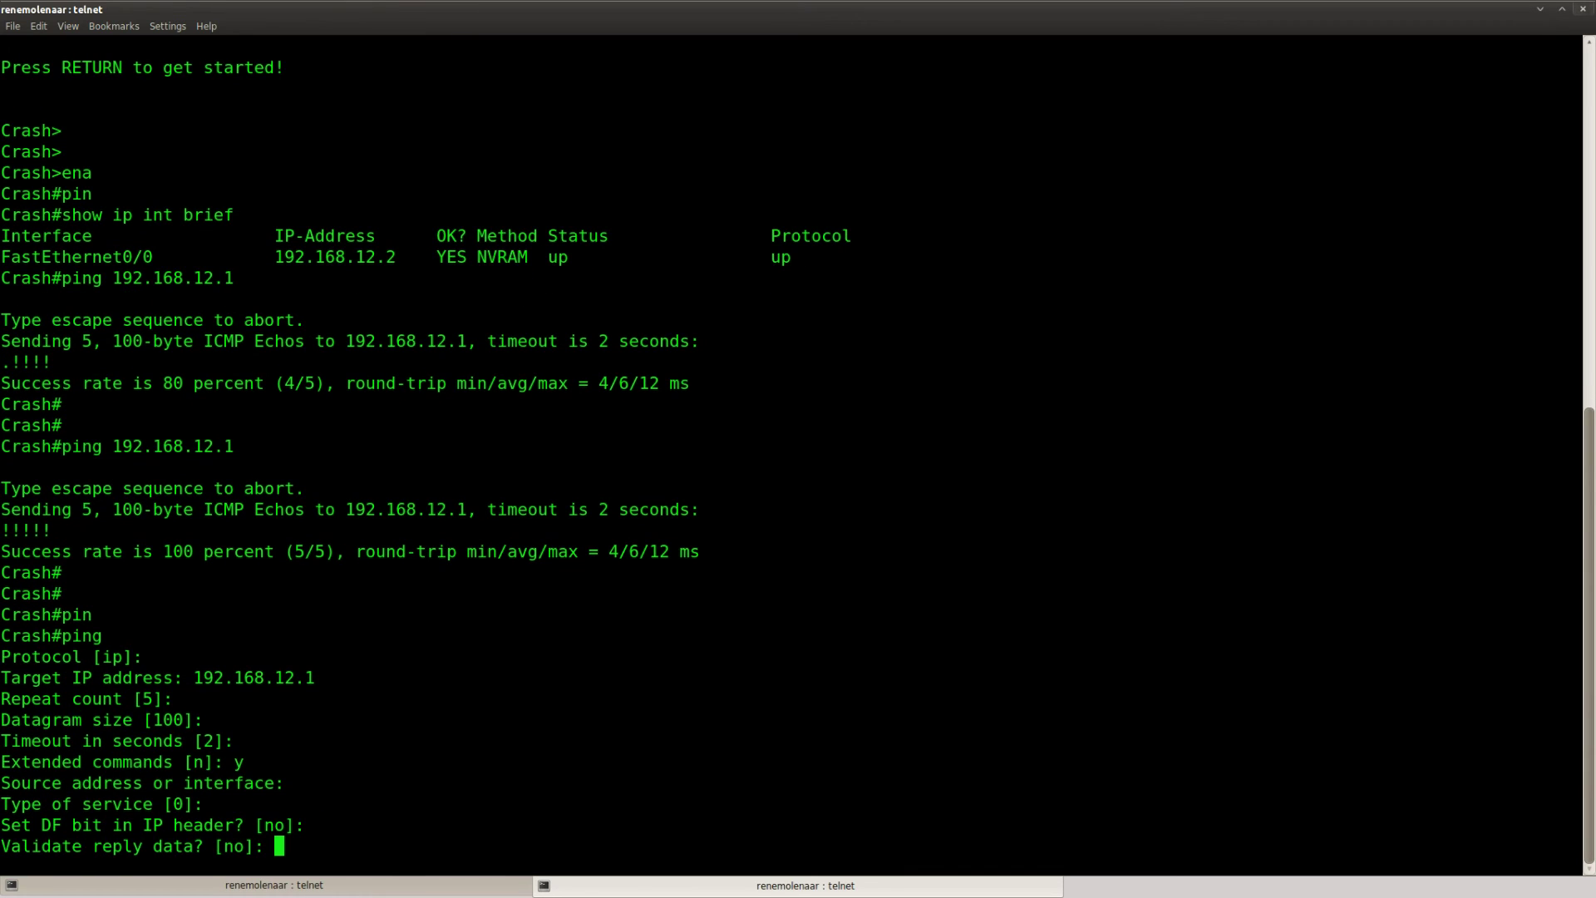
key("Return")
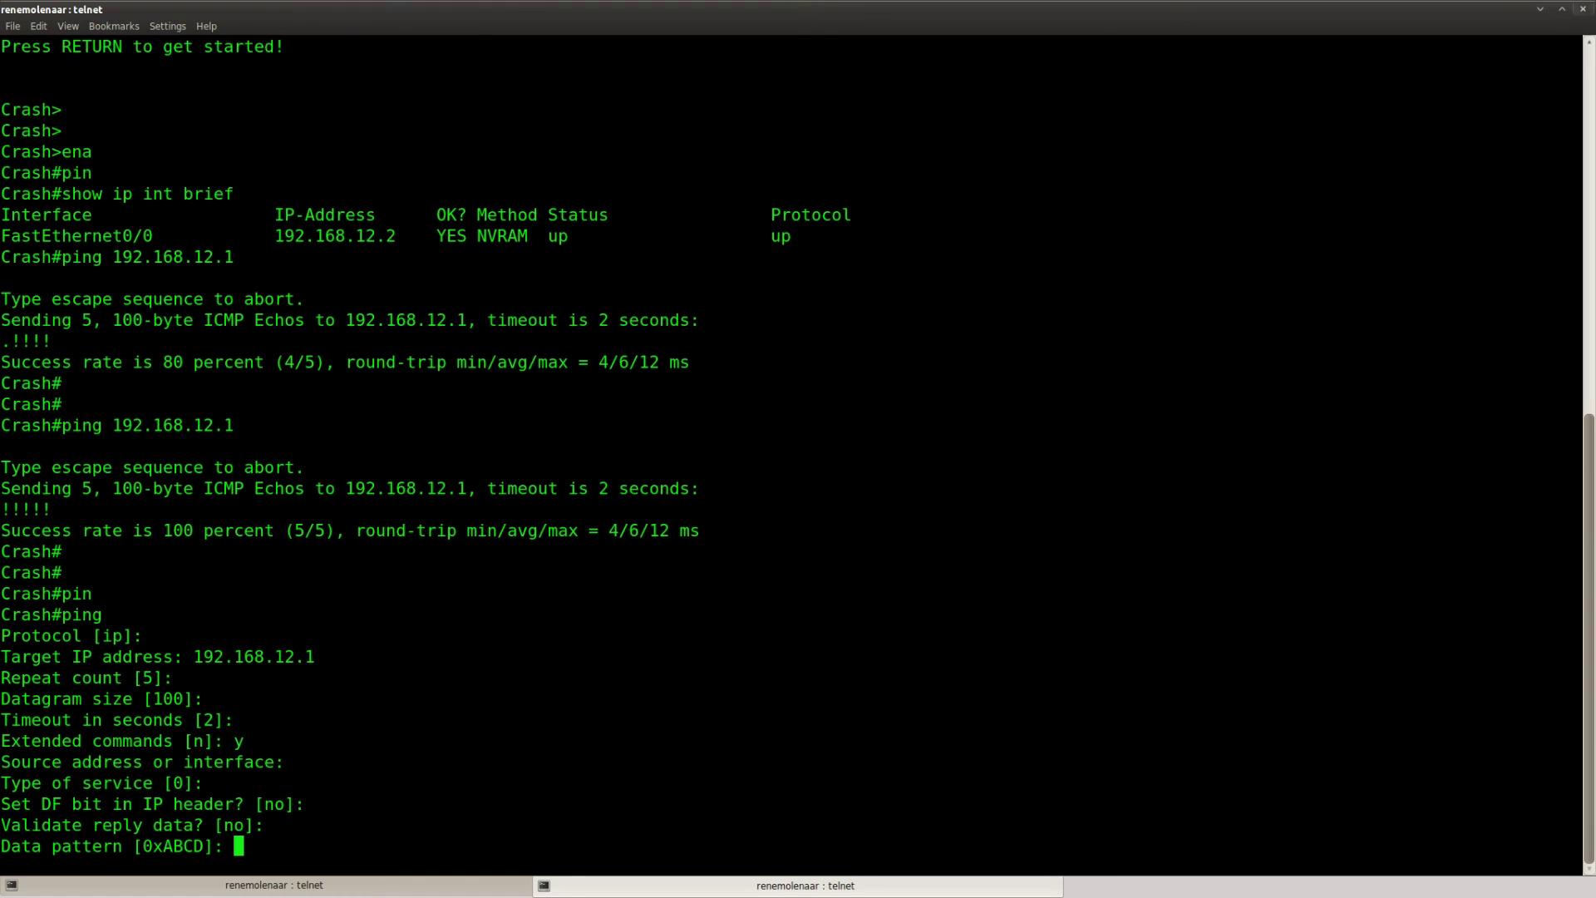
key("Return")
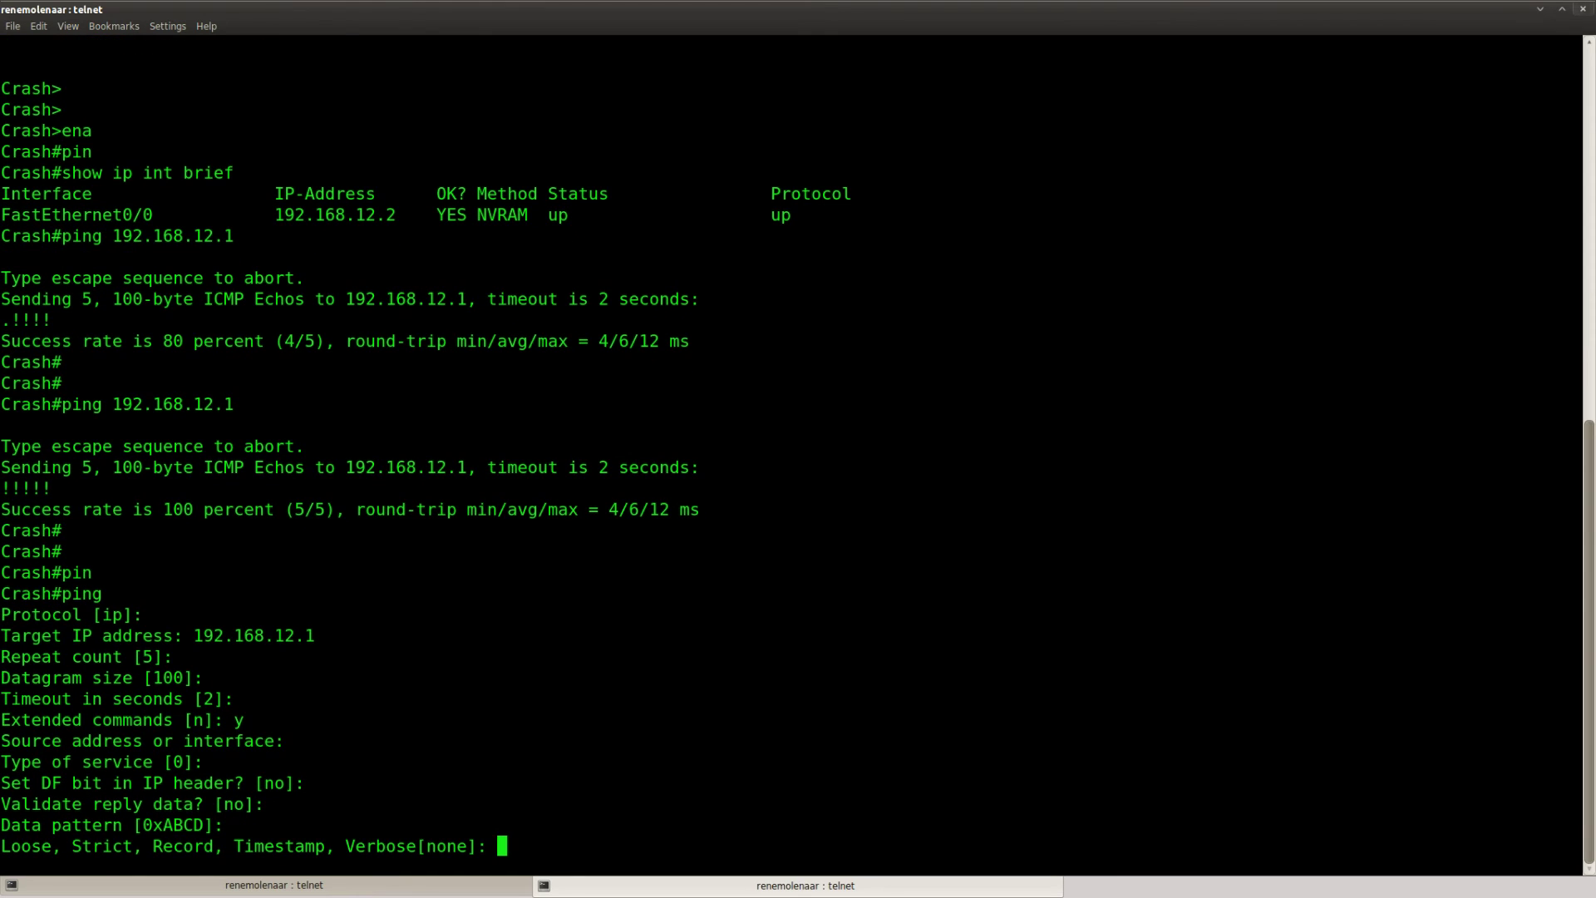
Choose the Timestamp IP option with 9 timestamps and send the ping without a size sweep
double_click(280, 845)
left_click(280, 842)
type("Timestamp")
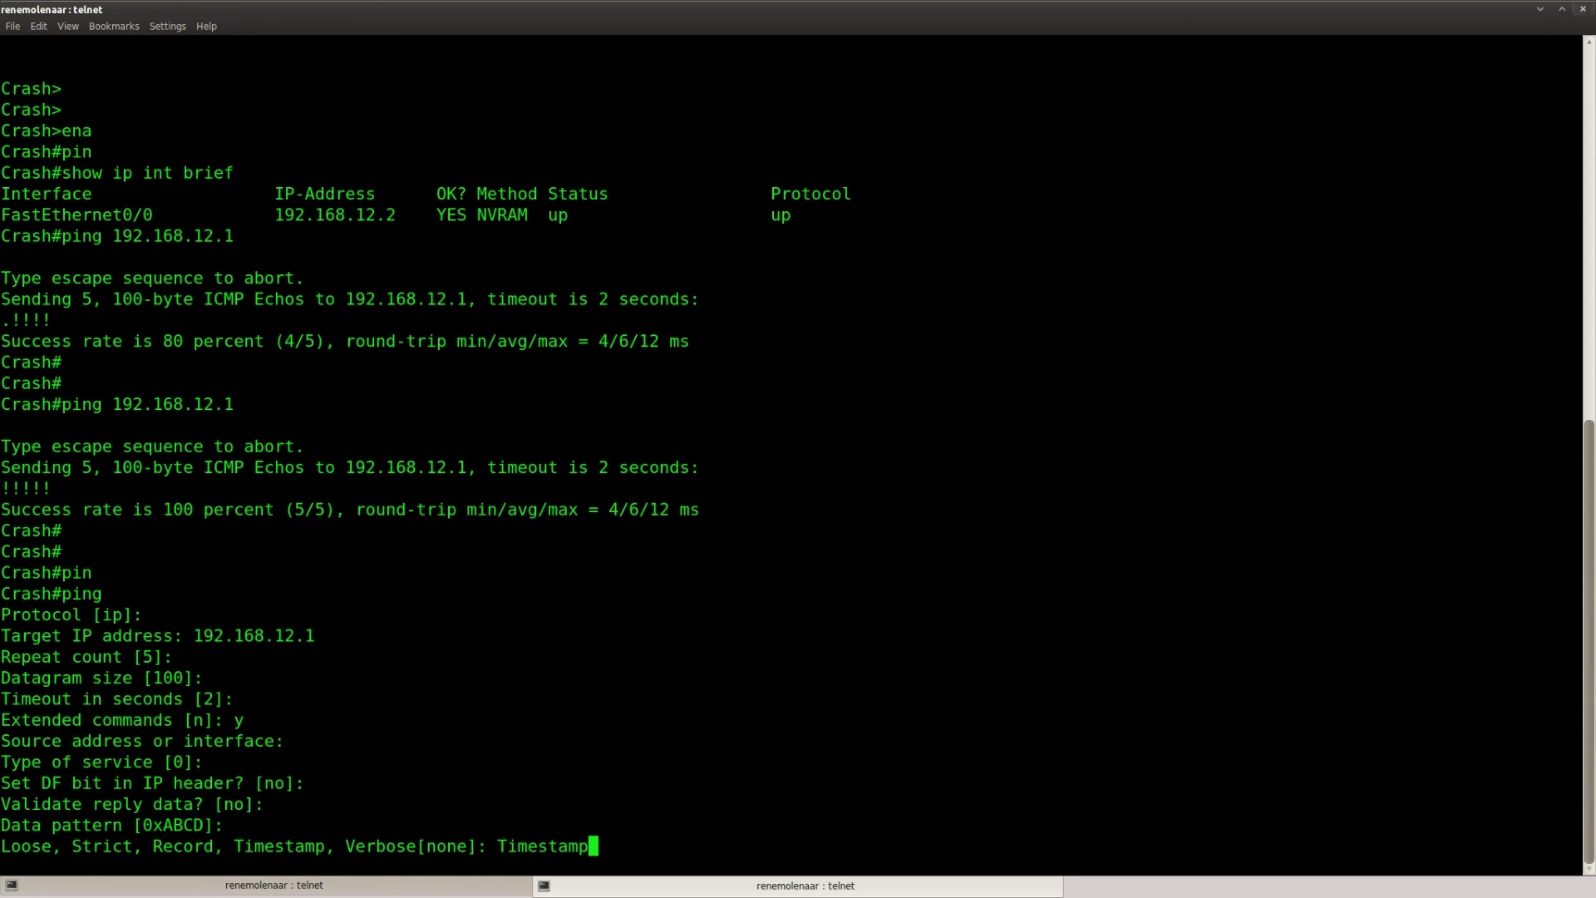
key("Return")
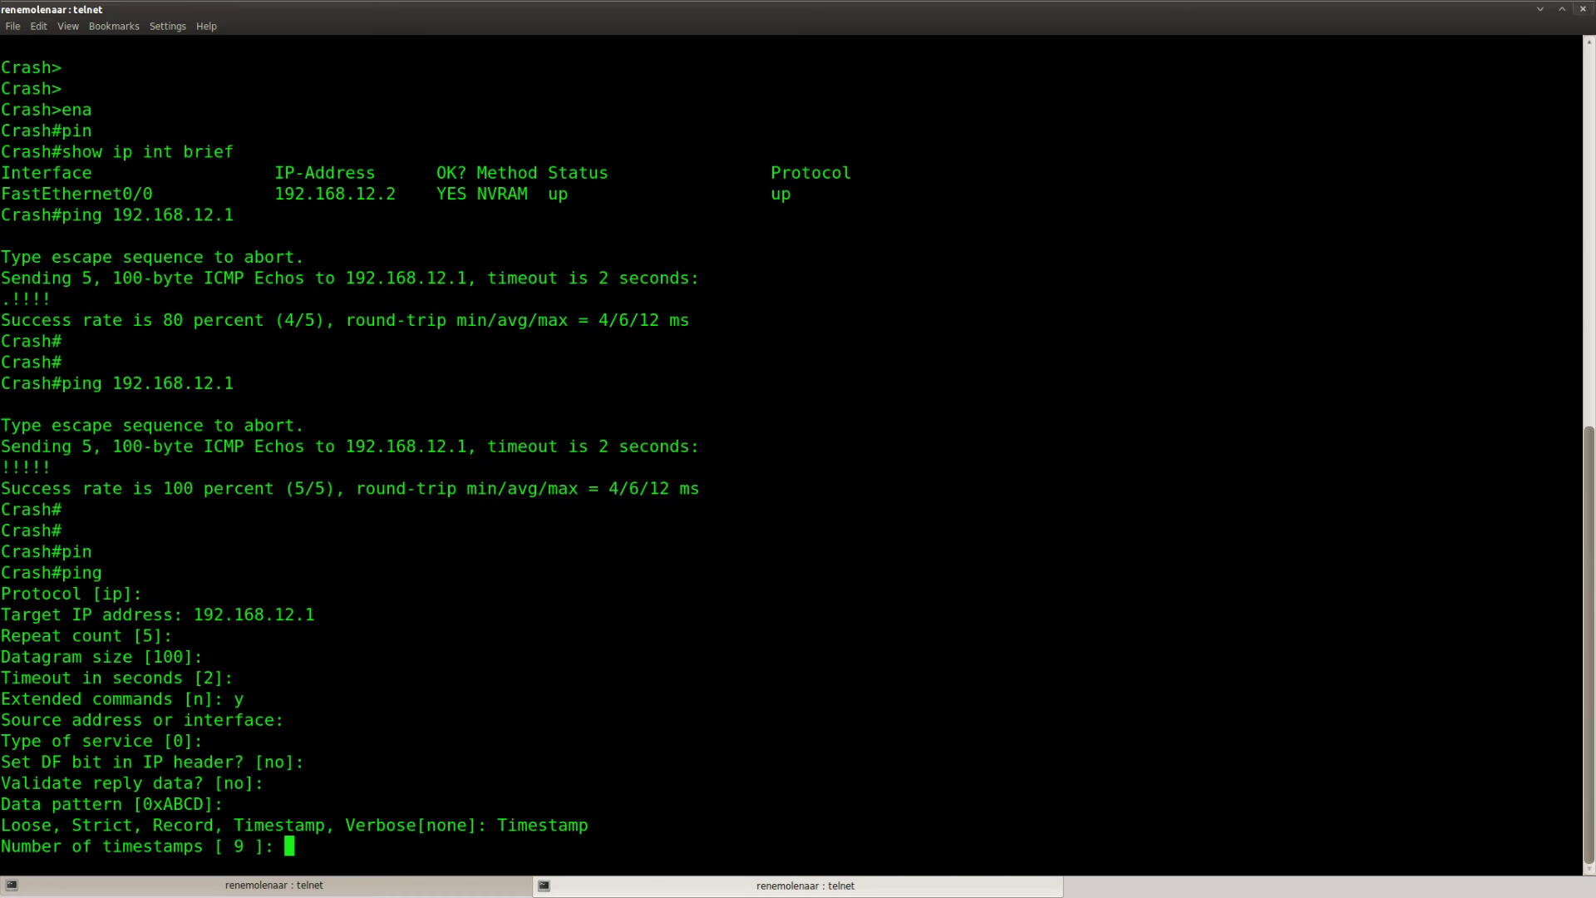
type("9")
key("Return")
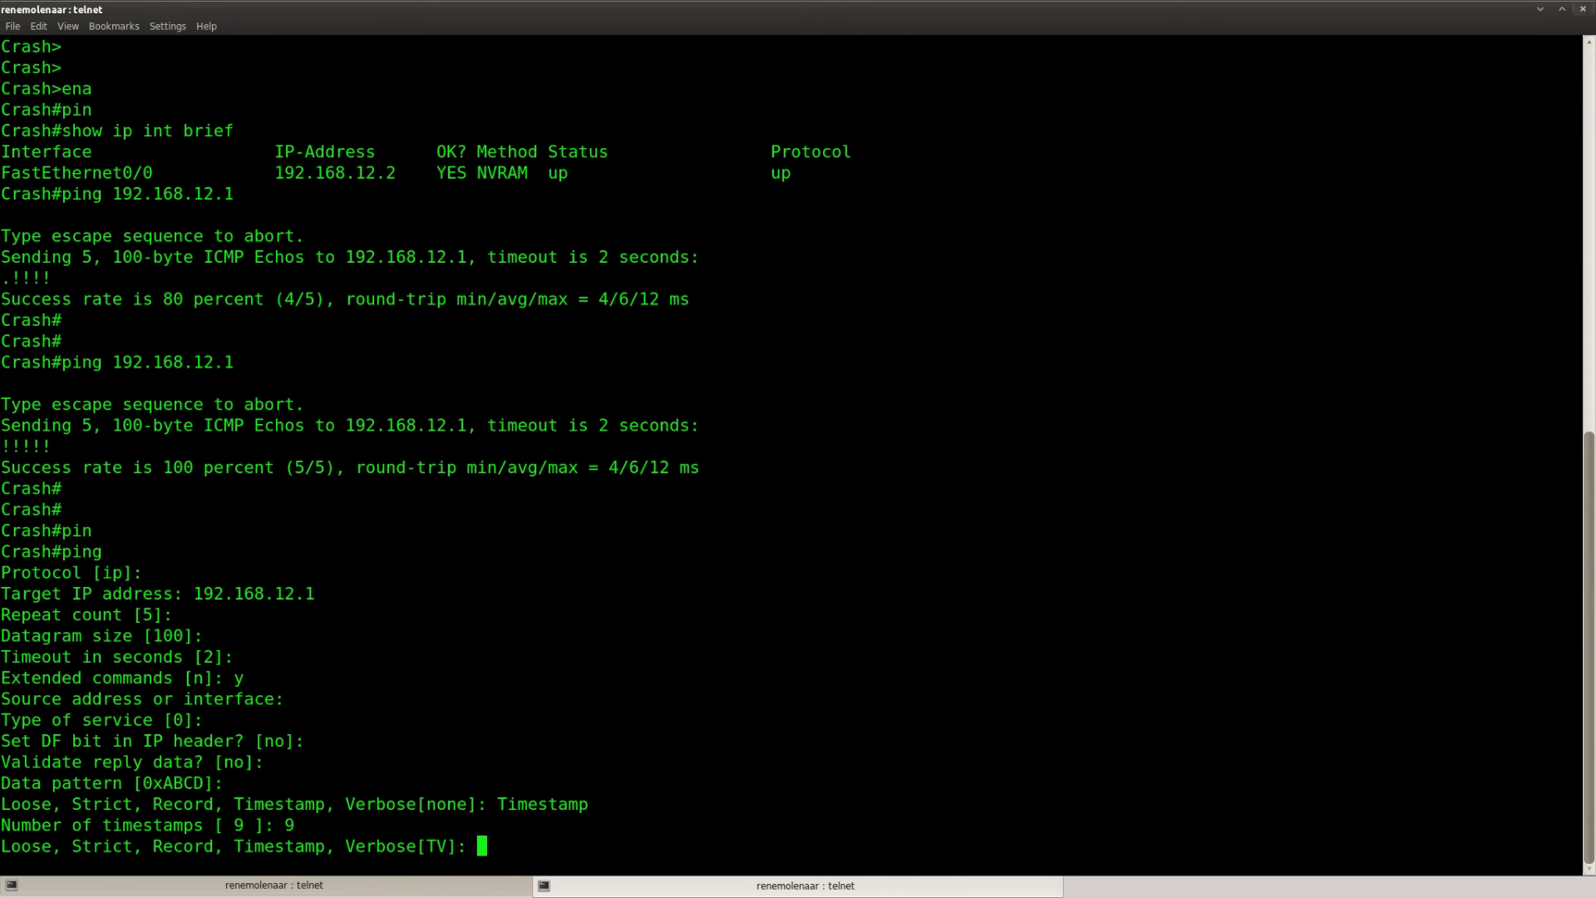
key("Return")
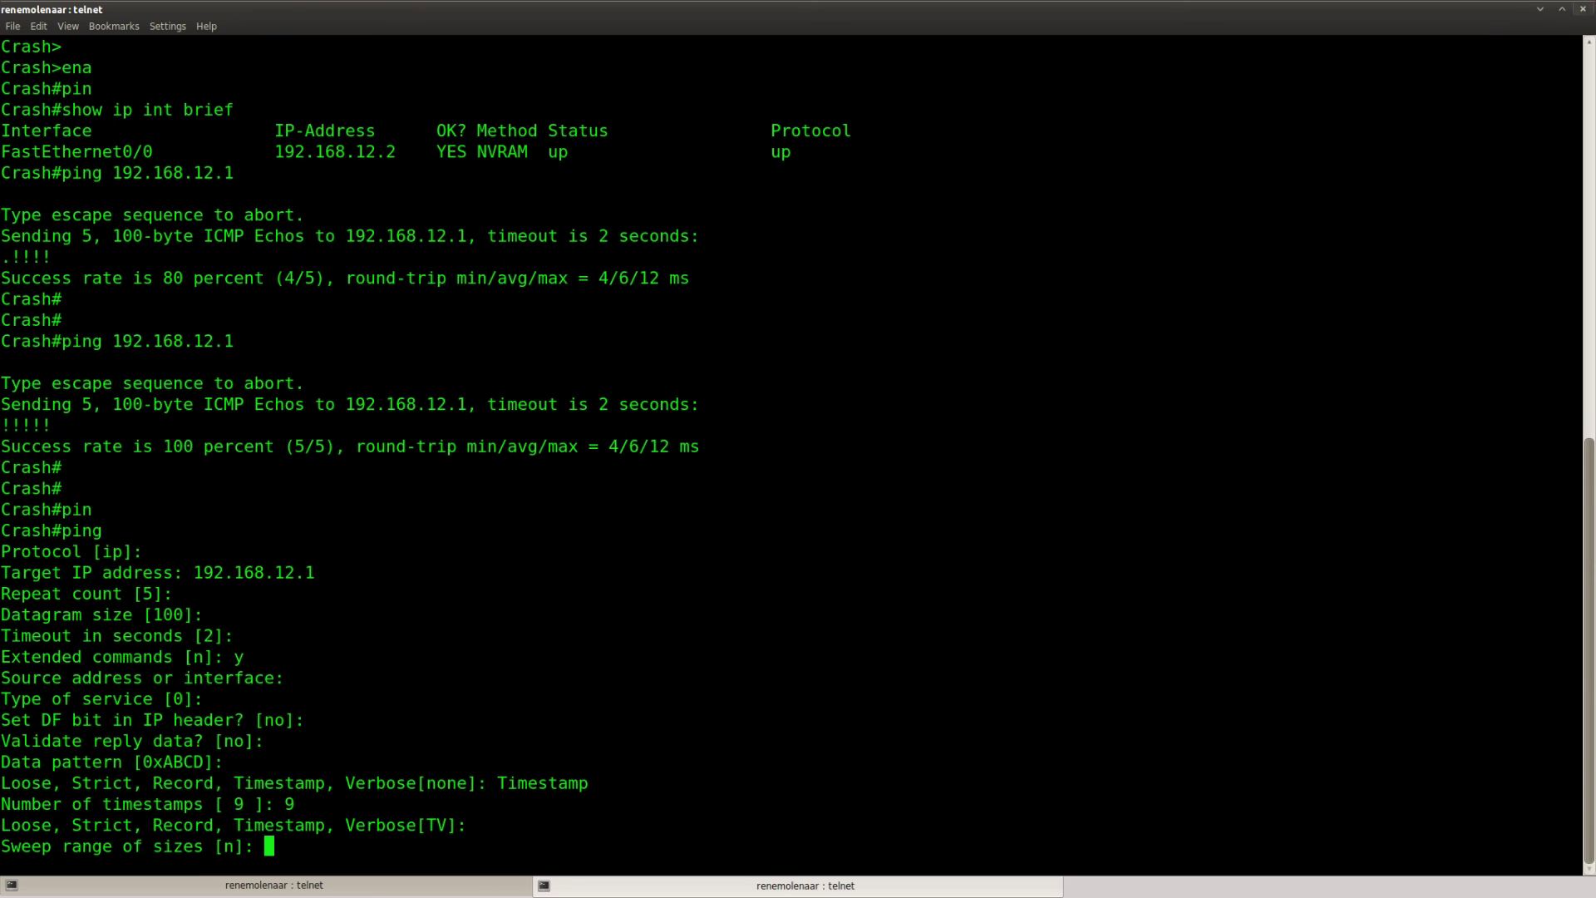
key("Return")
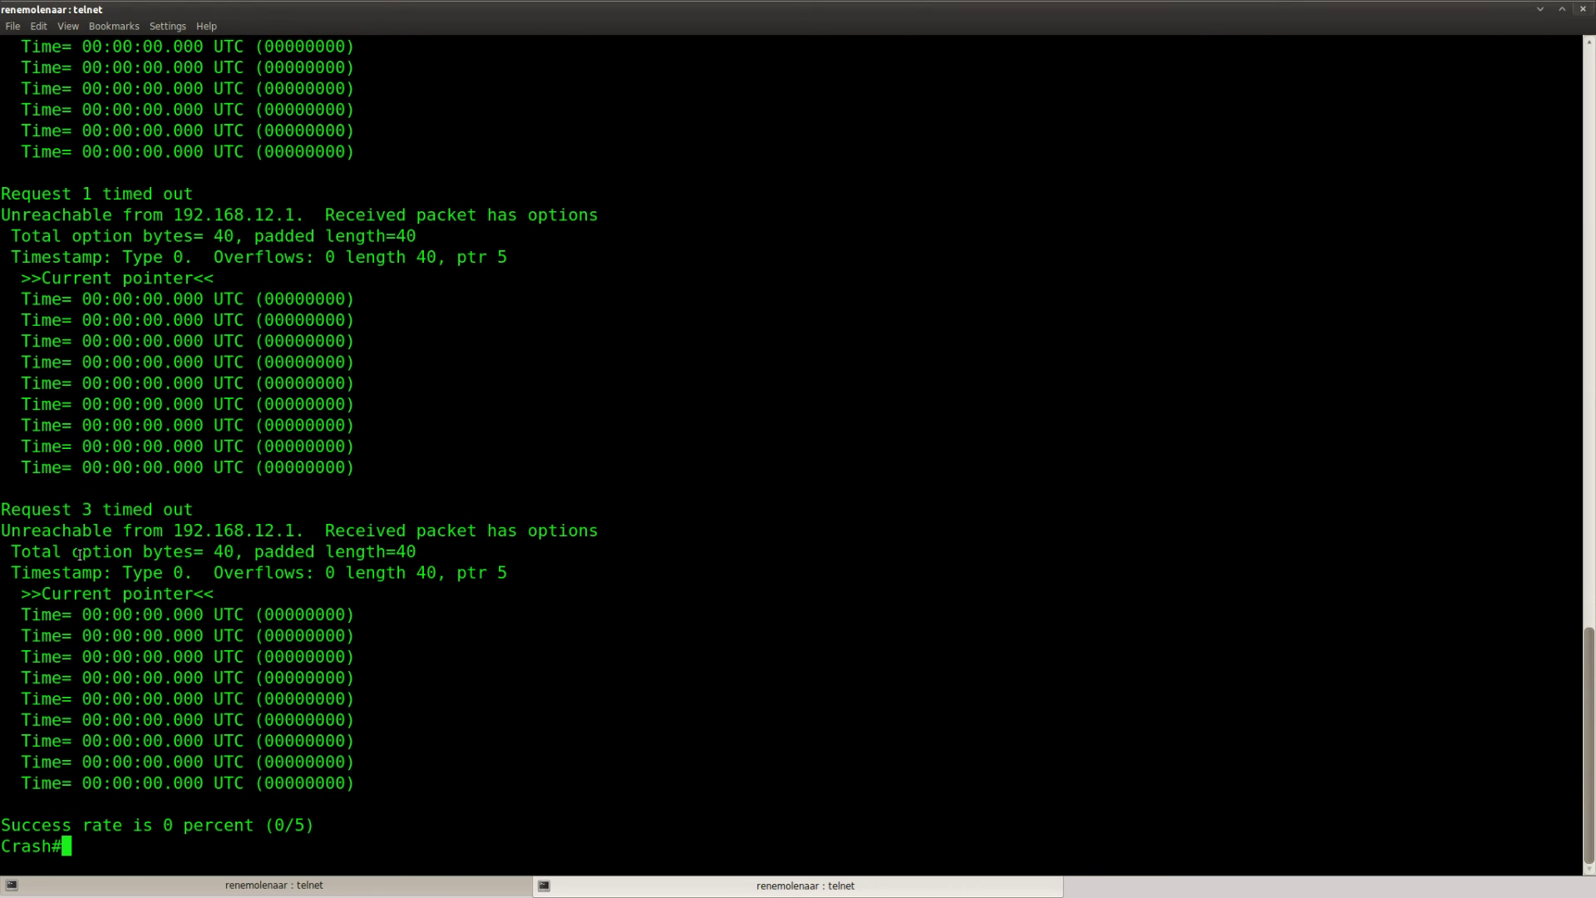
Highlight the 'Received packet has options' replies in the 0 percent ping output, then return to Trash
left_click_drag(2, 530, 604, 529)
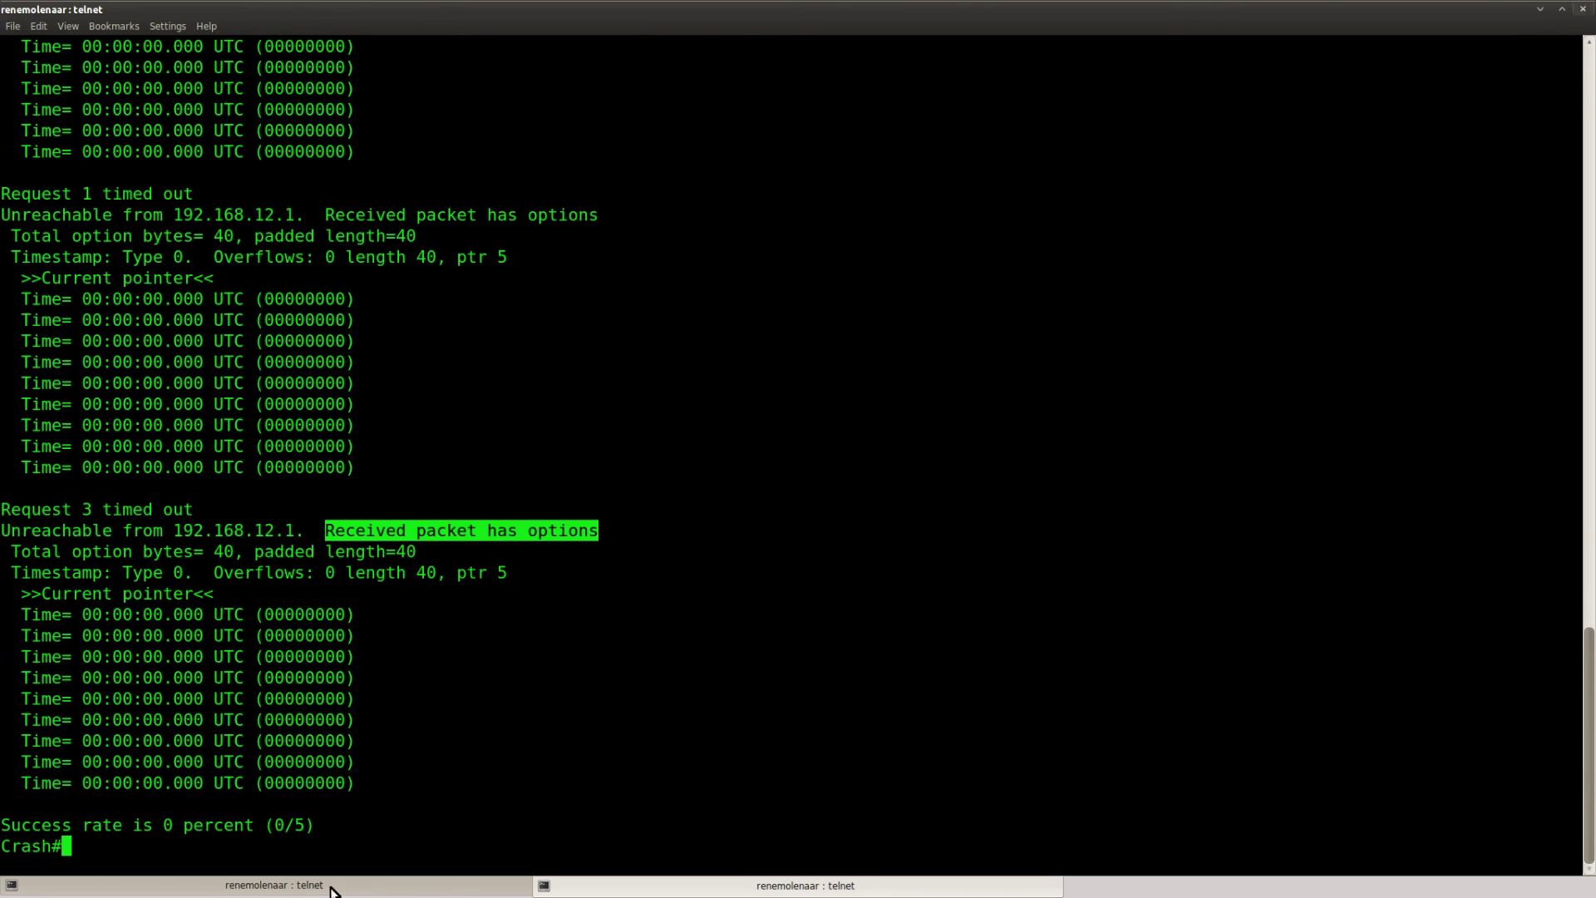
left_click(415, 828)
left_click(333, 886)
Rerun show access-lists on Trash, highlight the timestamp deny entry with 5 matches, then switch to Firefox
key("Return")
key("Return")
key("Return")
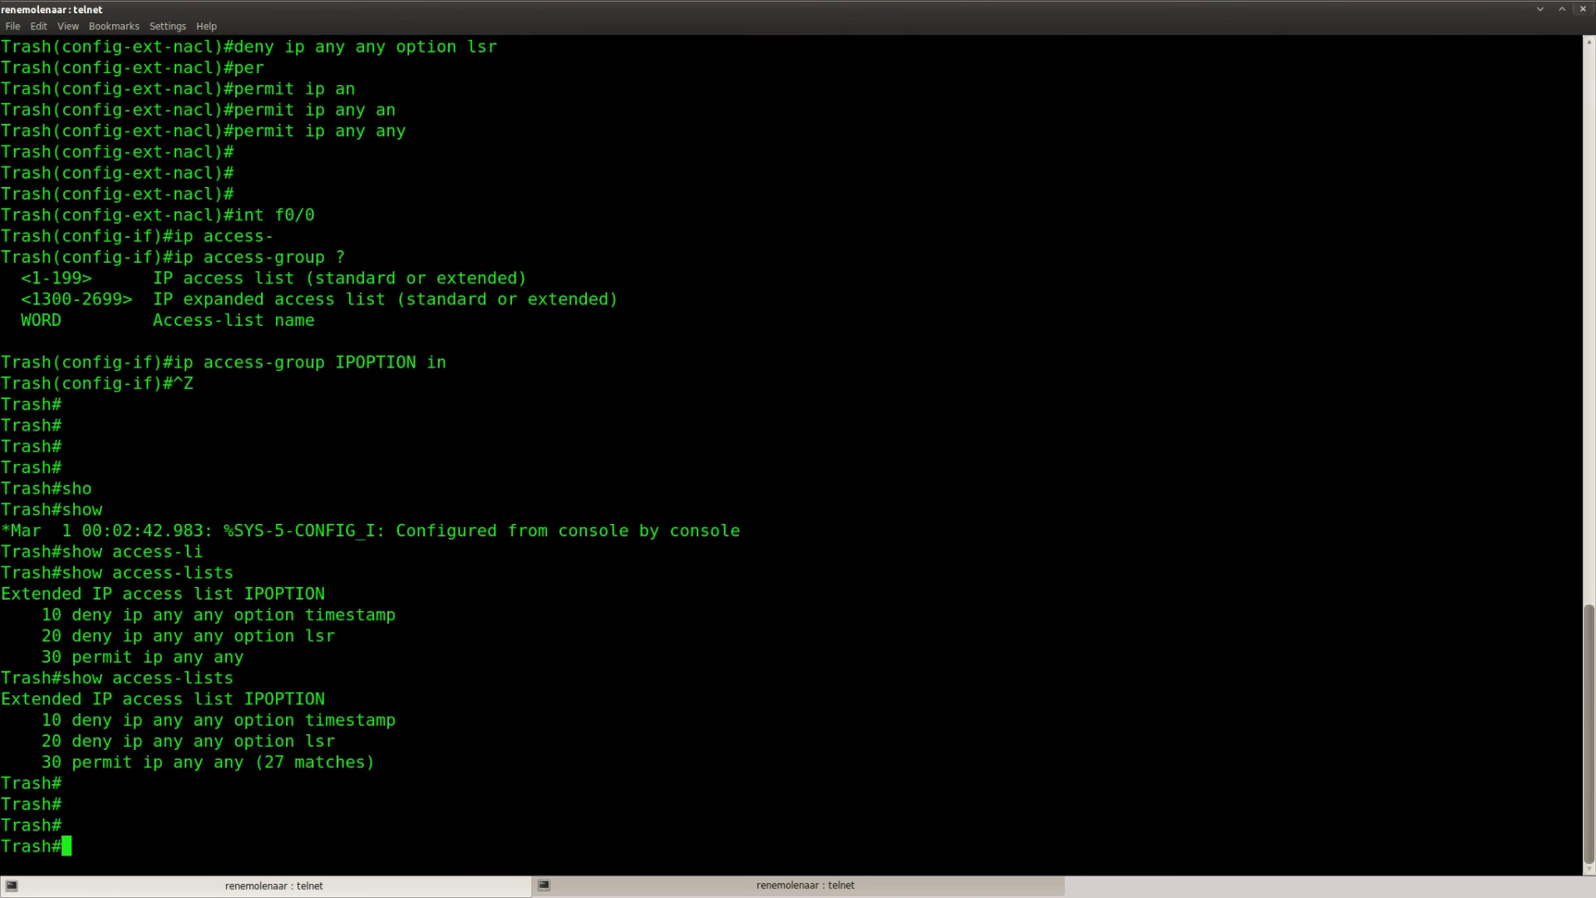
key("Up")
key("Return")
left_click_drag(526, 782, 42, 782)
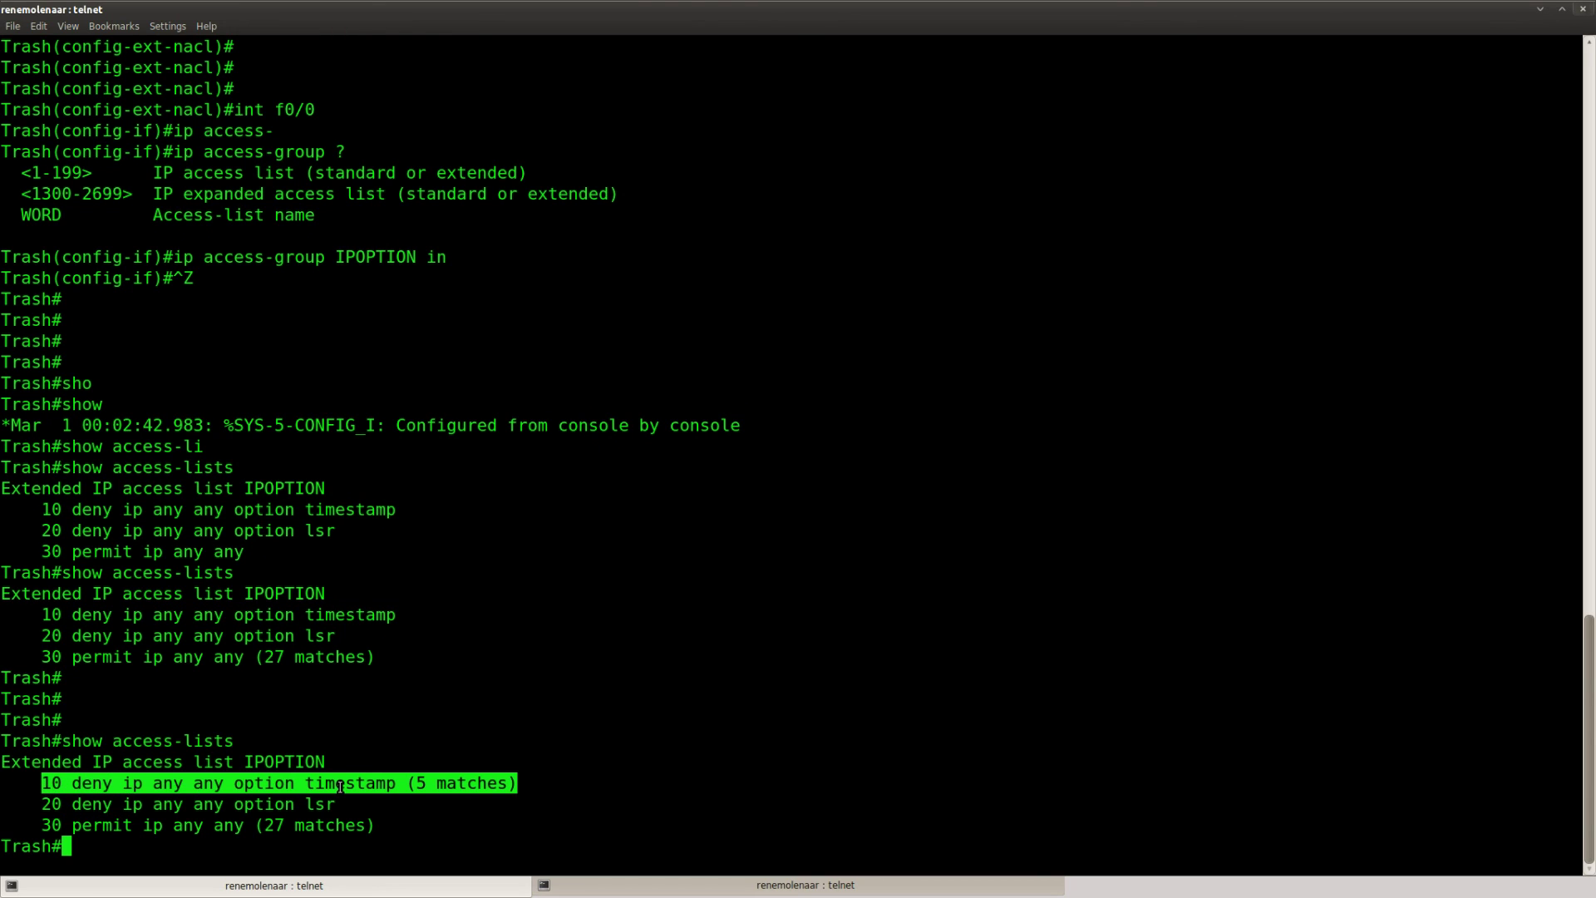
left_click(553, 657)
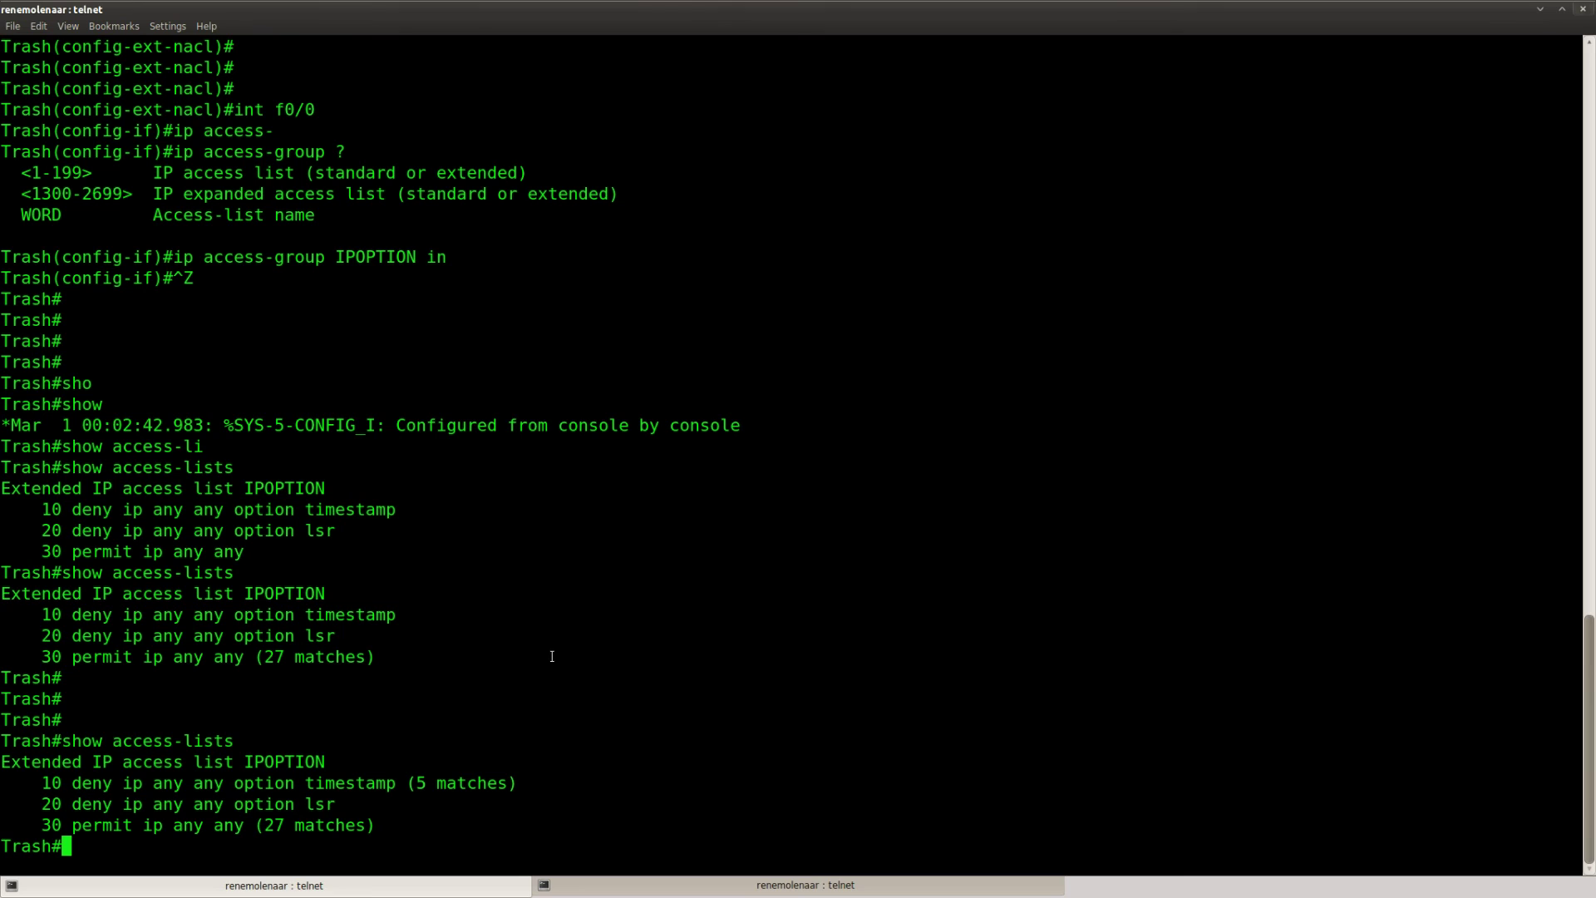
double_click(353, 785)
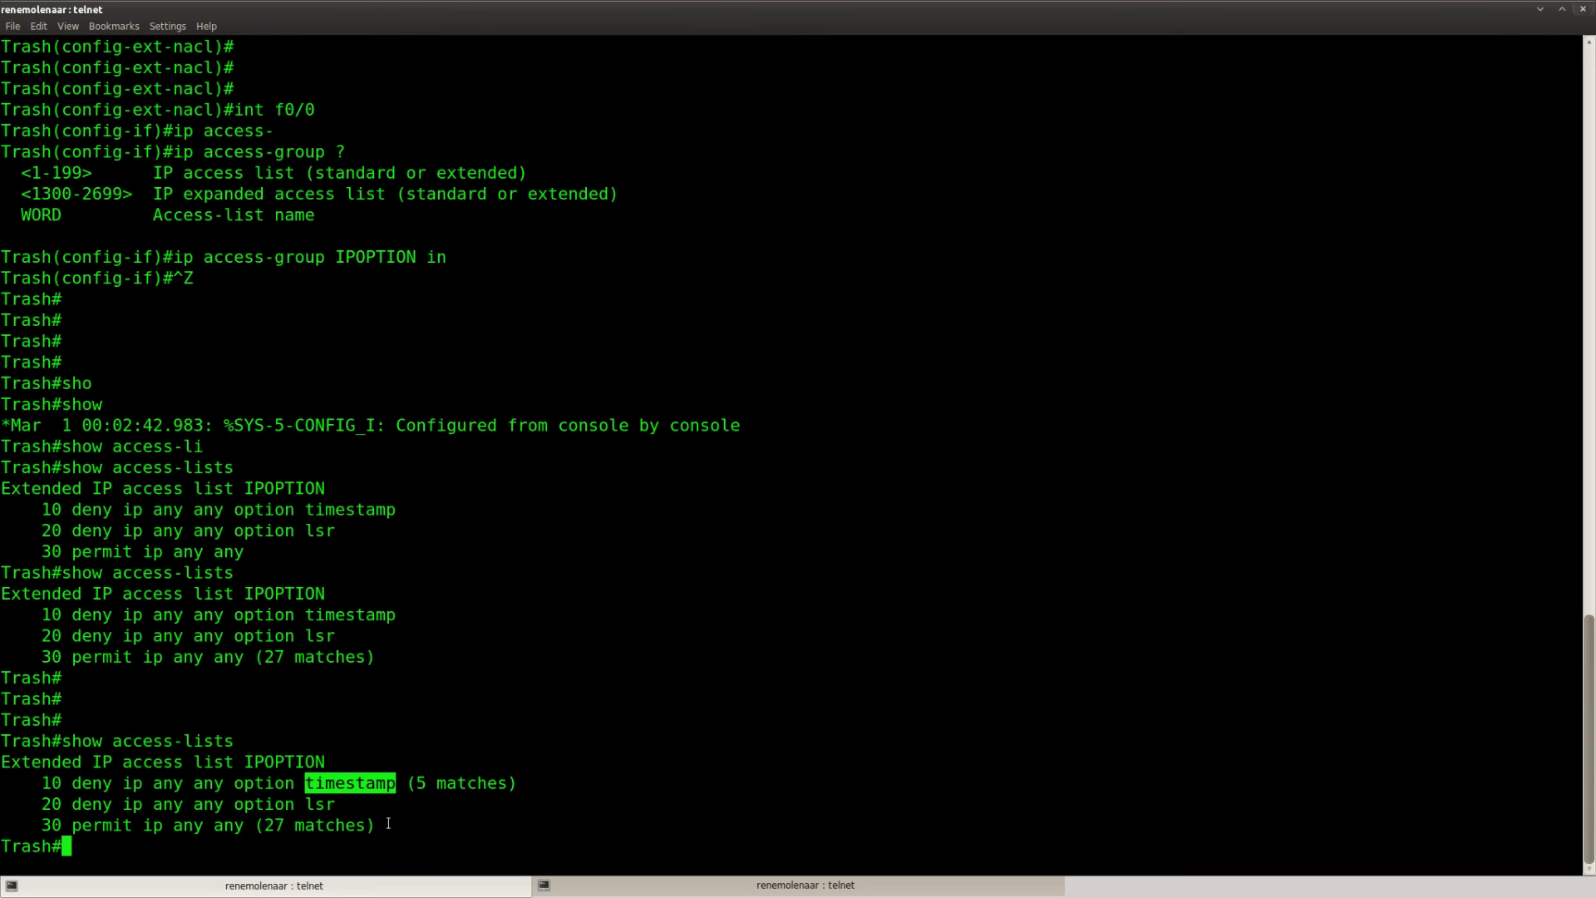
left_click_drag(519, 784, 81, 792)
left_click(81, 792)
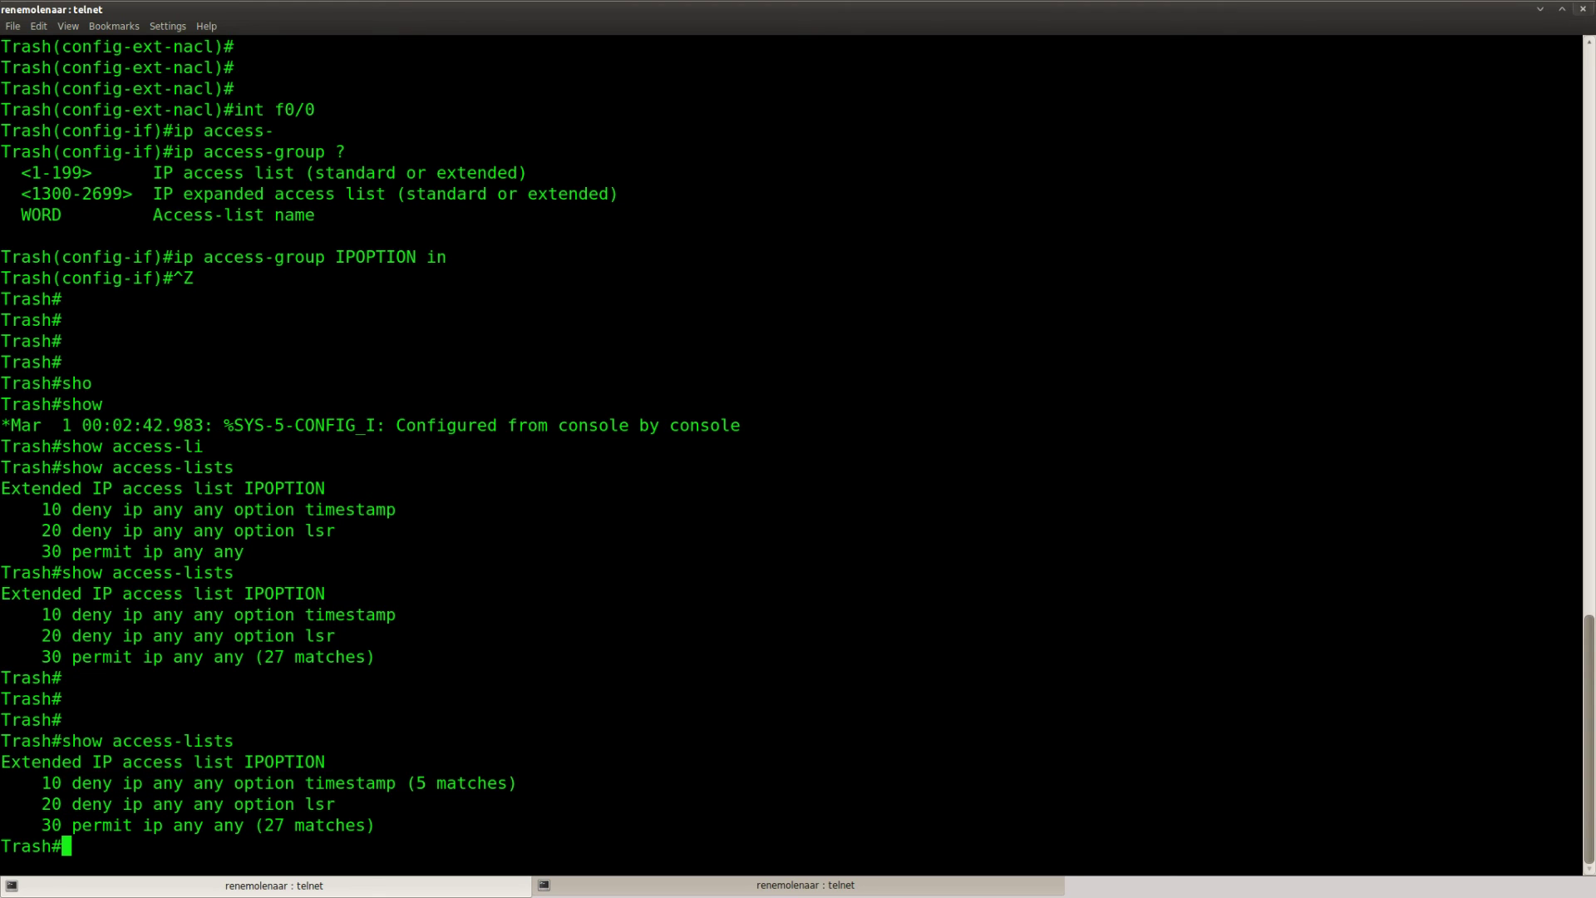
key("alt+Tab")
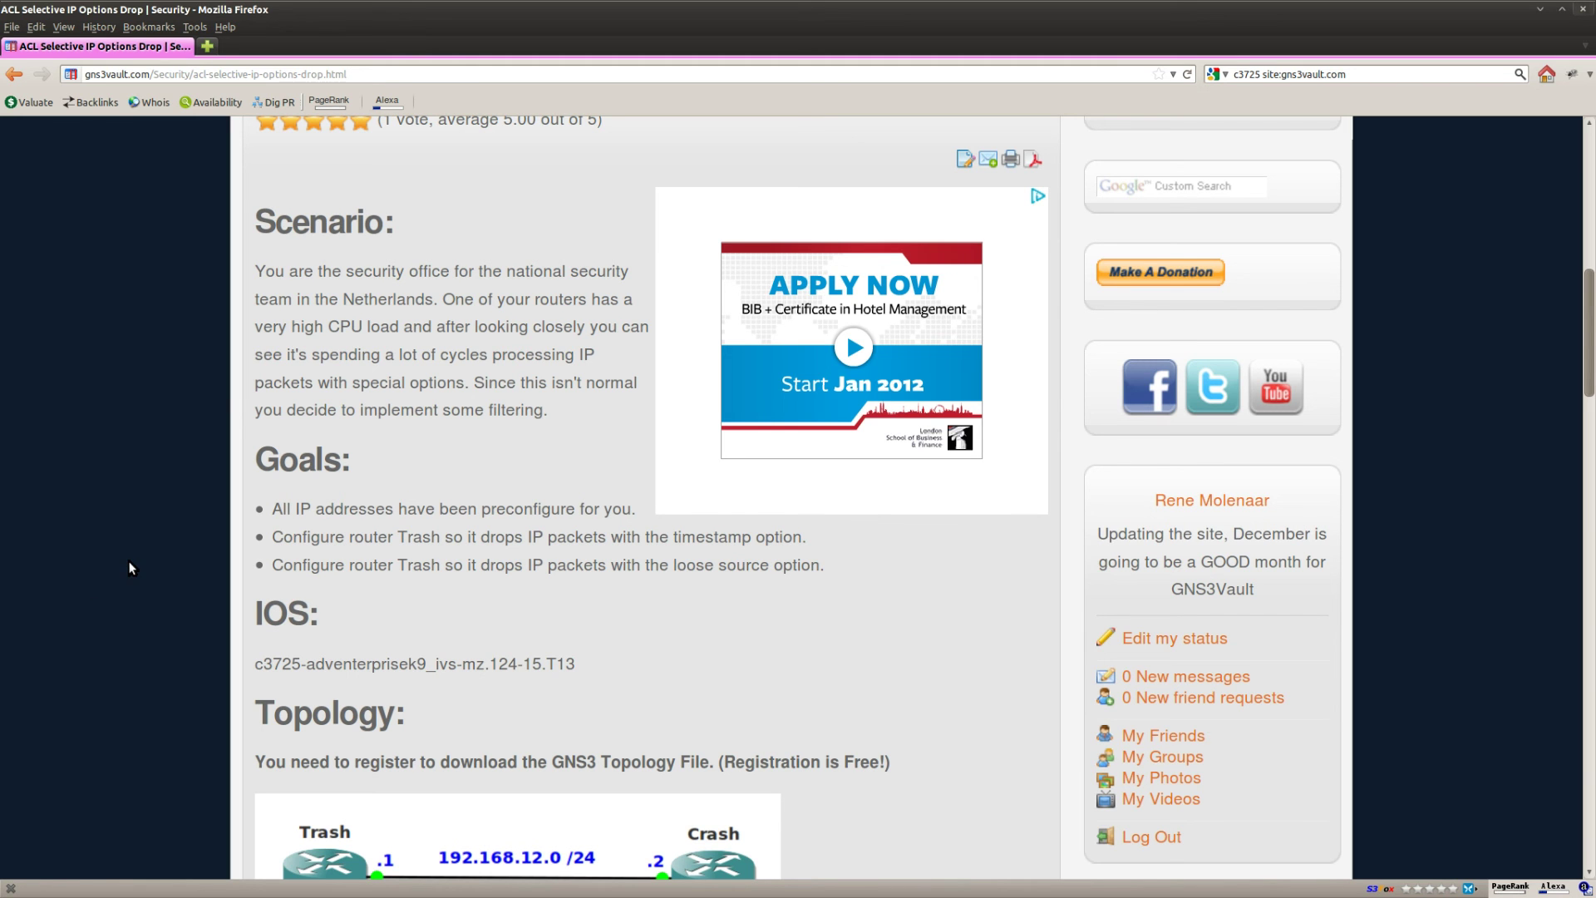